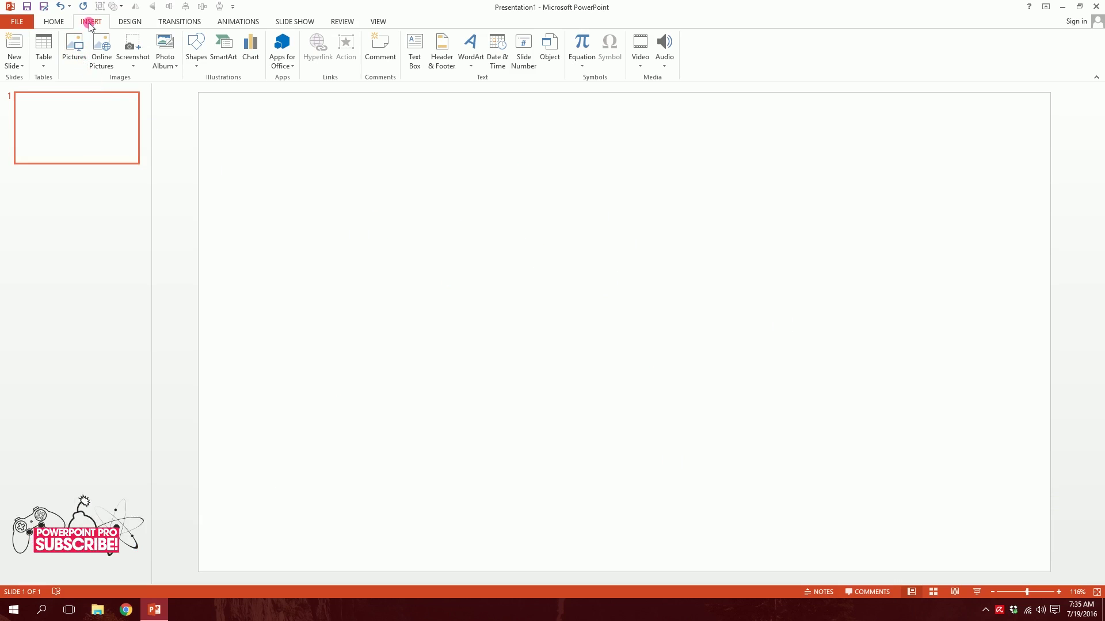
Insert the wp_2560 picture from the Stock folder onto the slide
{"action": "left_click", "coordinate": [75, 44]}
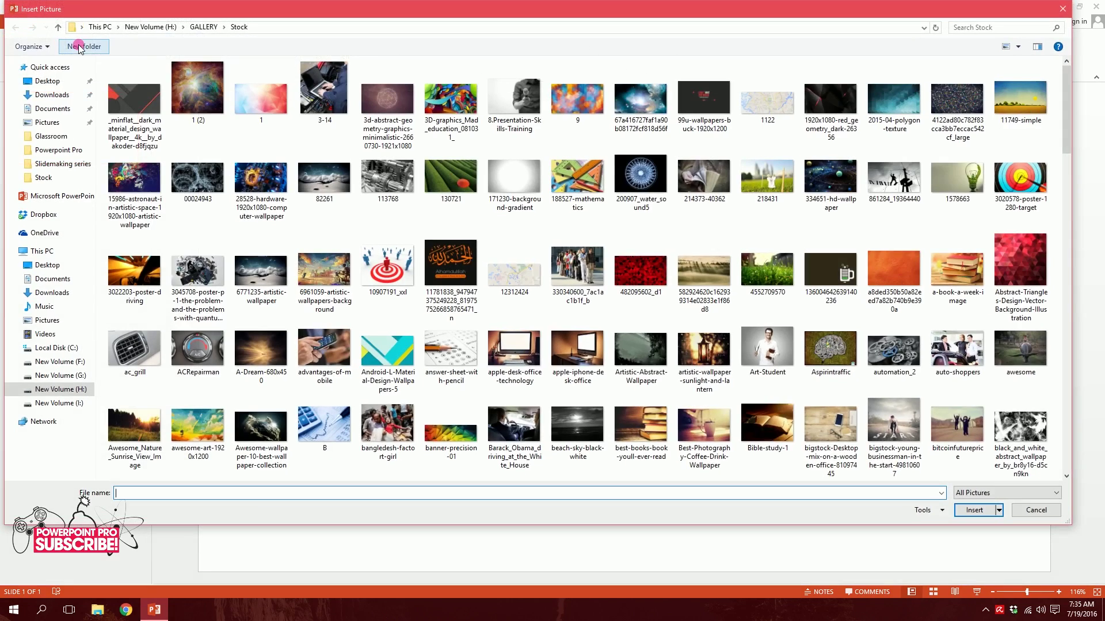
{"action": "left_click", "coordinate": [261, 183]}
{"action": "key", "text": "w"}
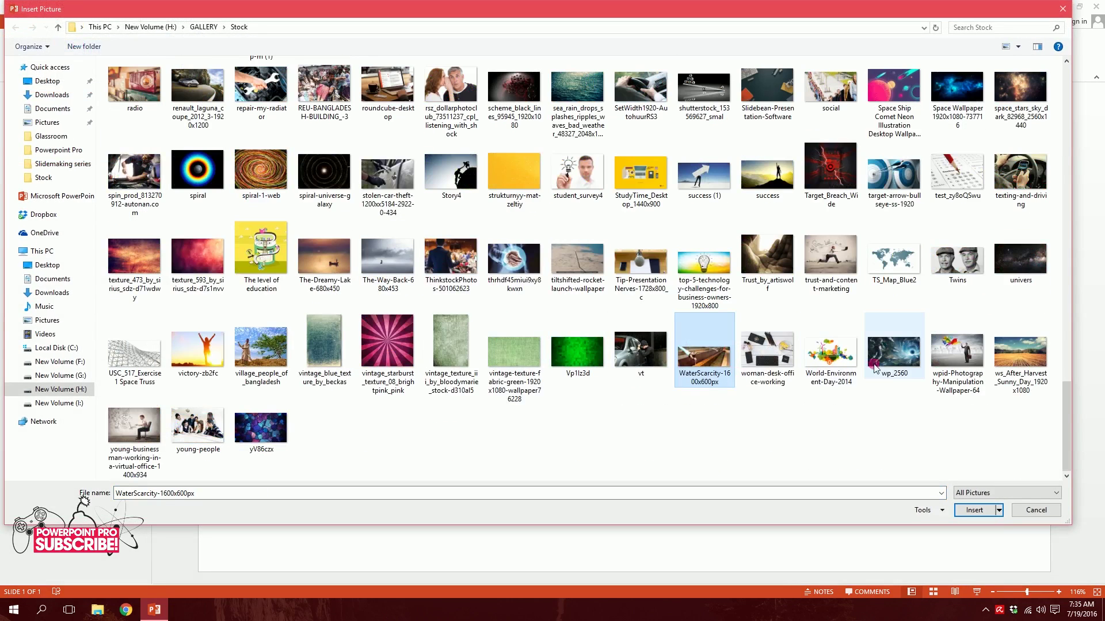
{"action": "left_click", "coordinate": [895, 364]}
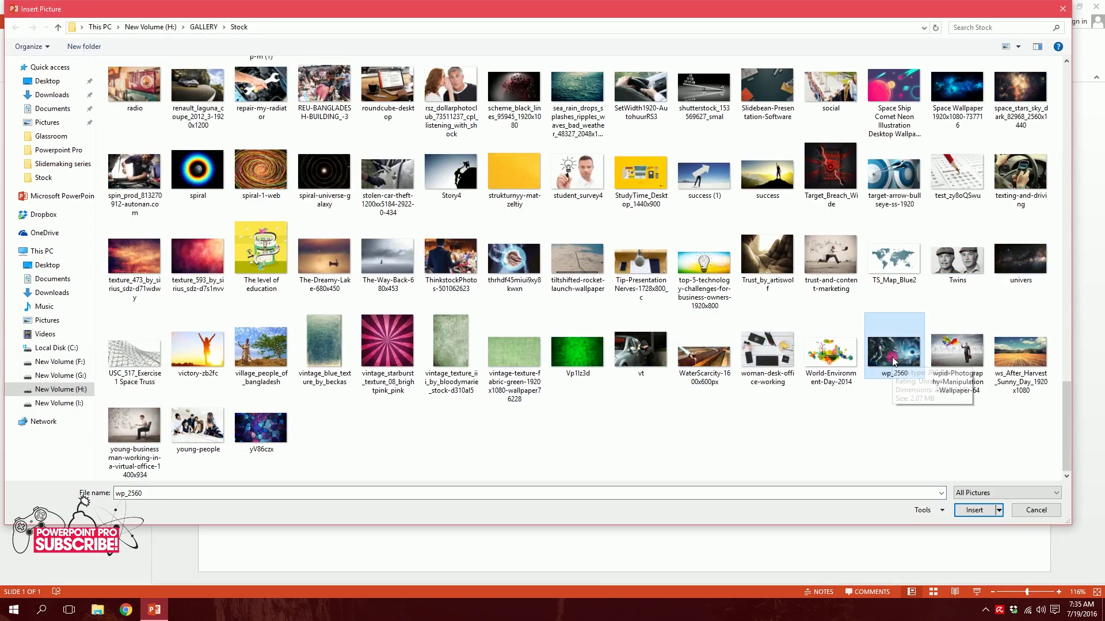
{"action": "double_click", "coordinate": [895, 362]}
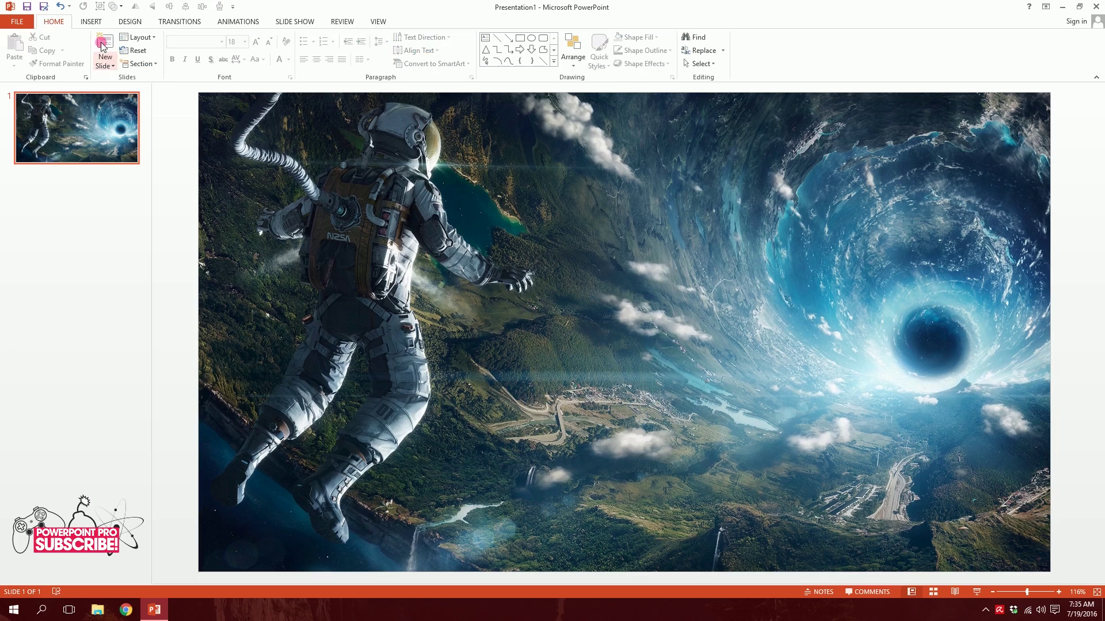
Insert a WordArt text box in the plain black fill style and shift it slightly up and right on the picture
{"action": "left_click", "coordinate": [92, 23]}
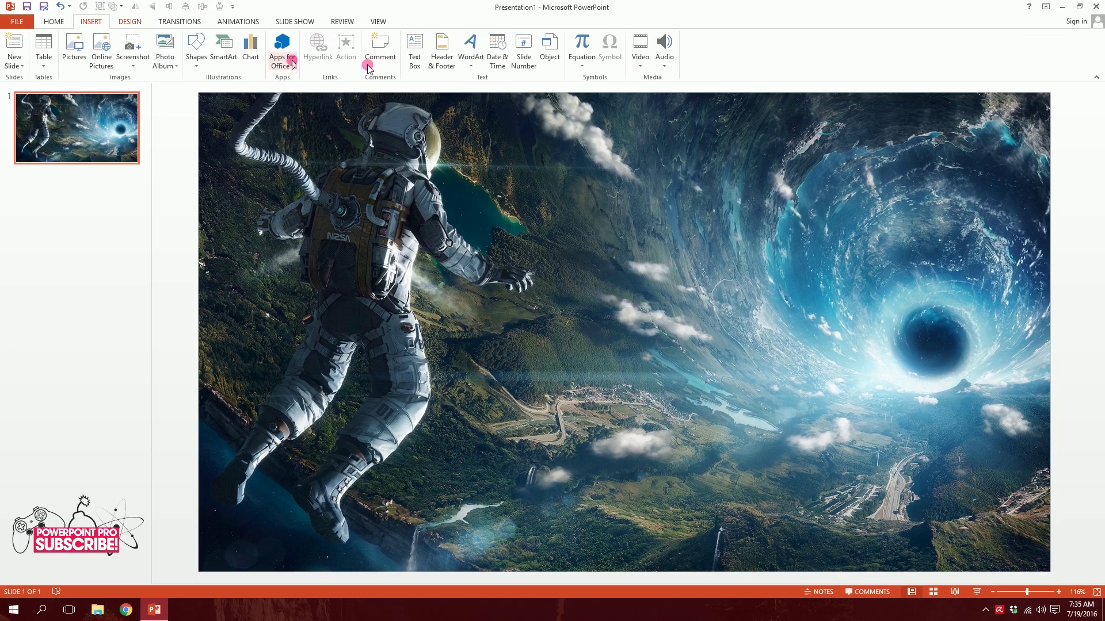
{"action": "left_click", "coordinate": [471, 58]}
{"action": "left_click", "coordinate": [473, 92]}
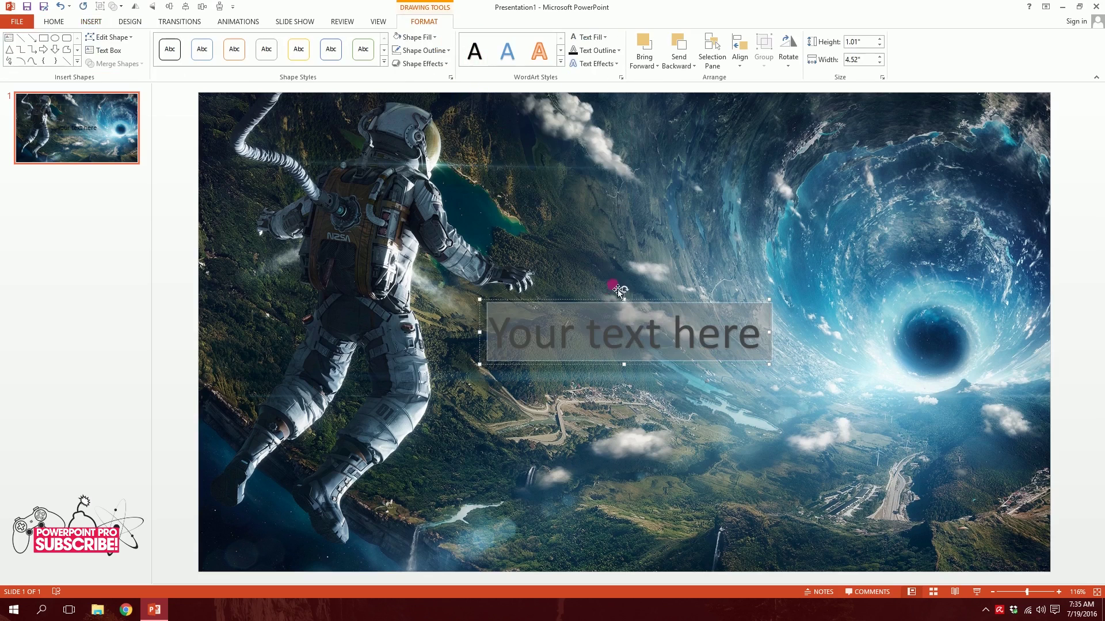
{"action": "left_click_drag", "start_coordinate": [606, 305], "coordinate": [639, 279]}
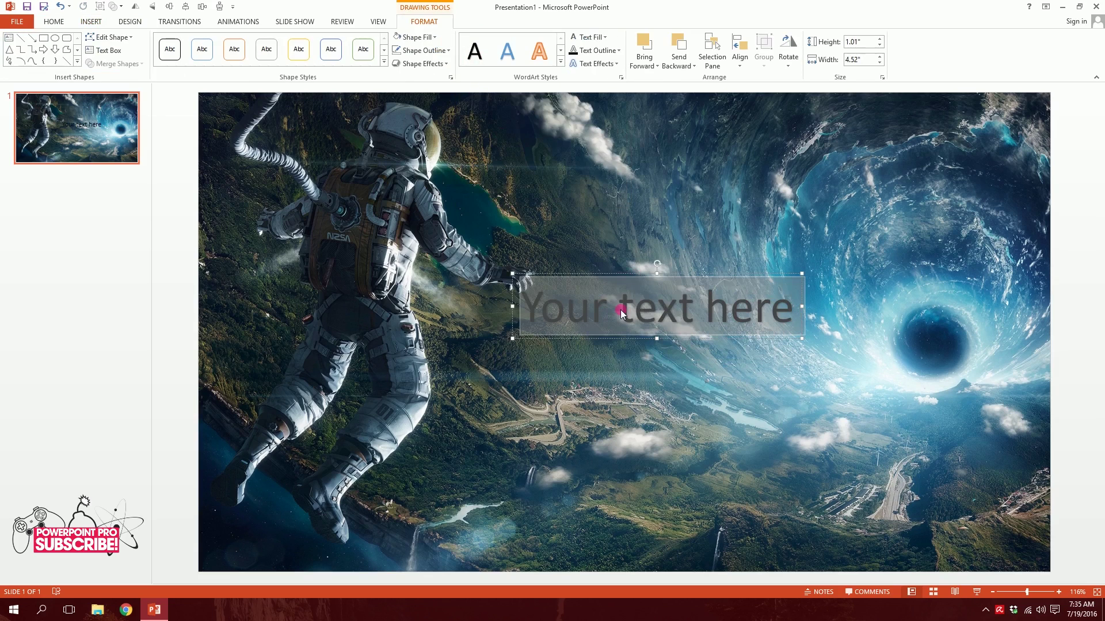
Replace the WordArt placeholder text with "EYEPOPPING"
{"action": "type", "text": "EYE"}
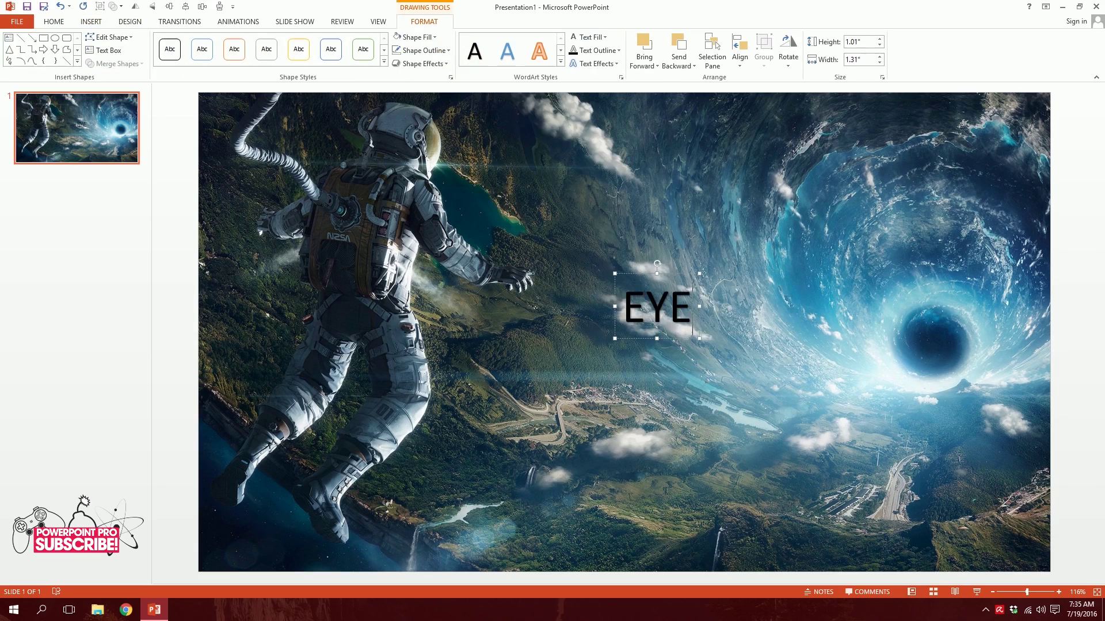
{"action": "type", "text": "POPP"}
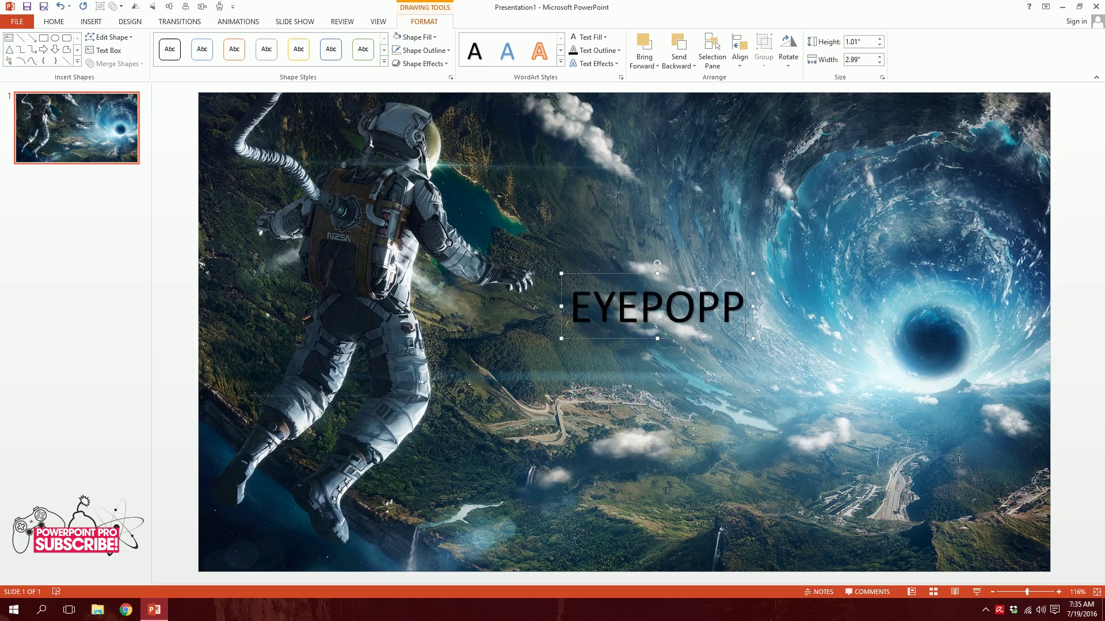
{"action": "type", "text": "OING"}
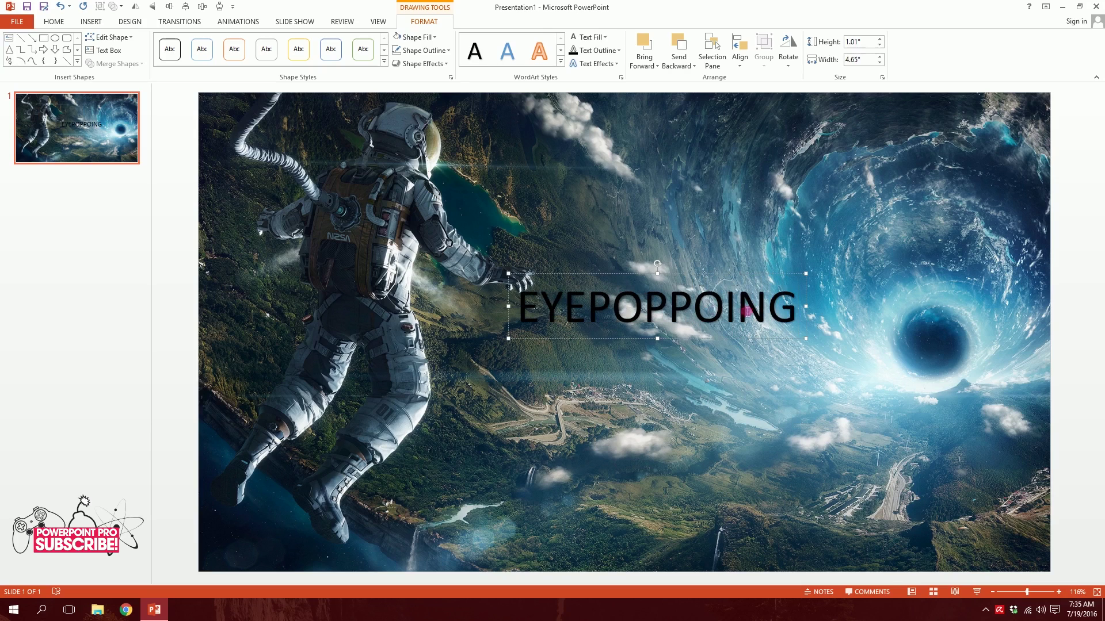
{"action": "left_click", "coordinate": [751, 312]}
{"action": "key", "text": "BackSpace"}
{"action": "key", "text": "BackSpace"}
{"action": "type", "text": "ING POWERP"}
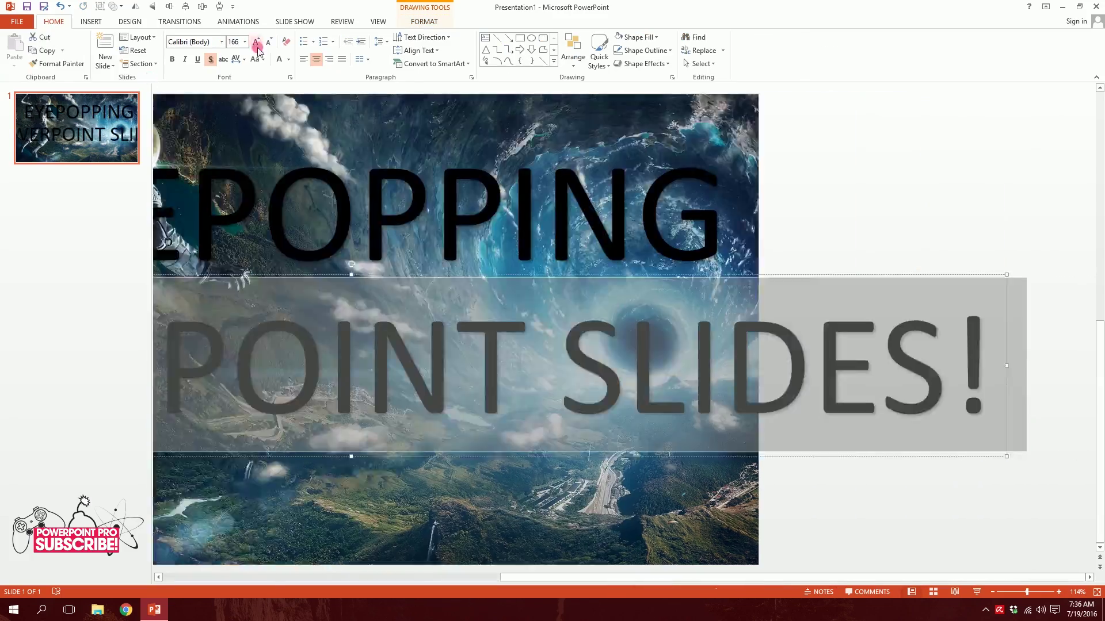
Set the font of both the EYEPOPPING and POWERPOINT SLIDES! texts to DAGGERSQUARE
{"action": "left_click", "coordinate": [275, 240]}
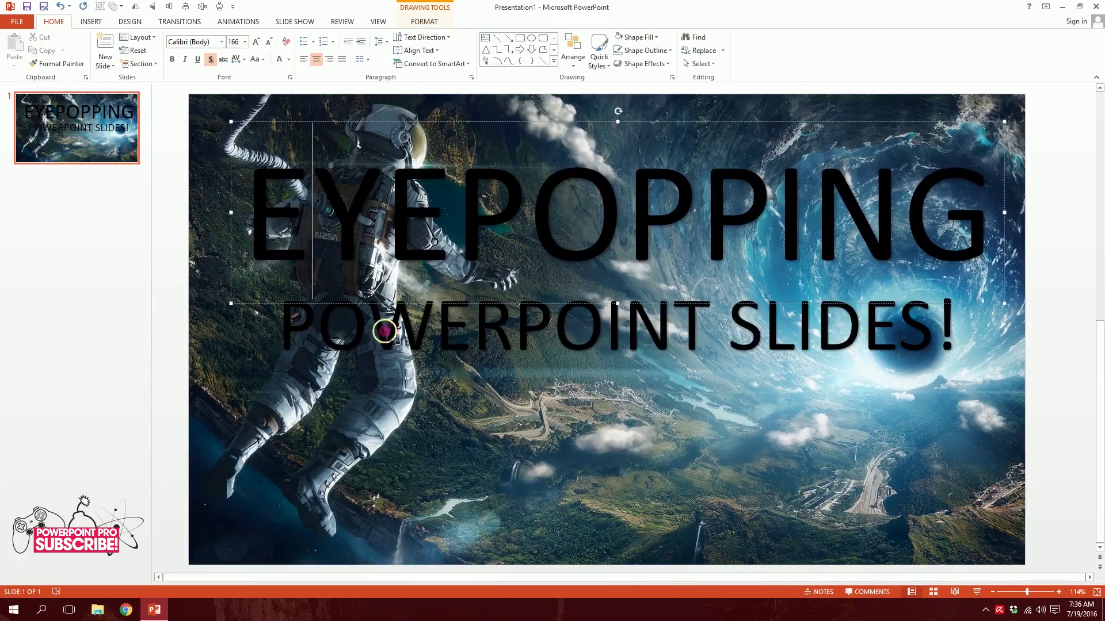
{"action": "left_click", "coordinate": [394, 330], "text": "shift"}
{"action": "left_click", "coordinate": [190, 41]}
{"action": "type", "text": "DAGGERSQUARE"}
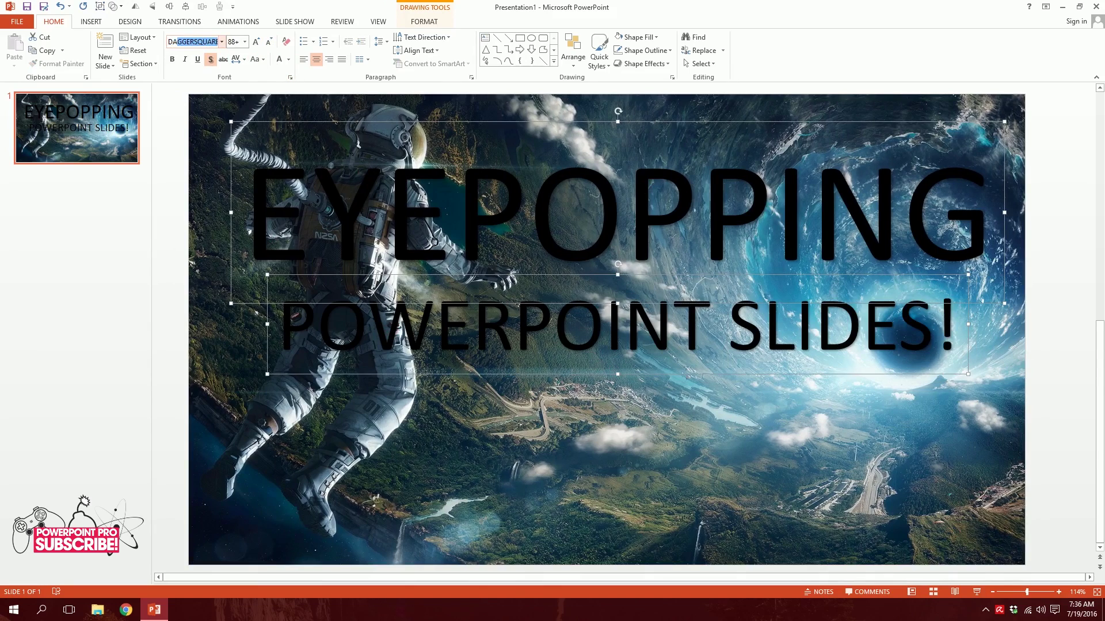
{"action": "key", "text": "Return"}
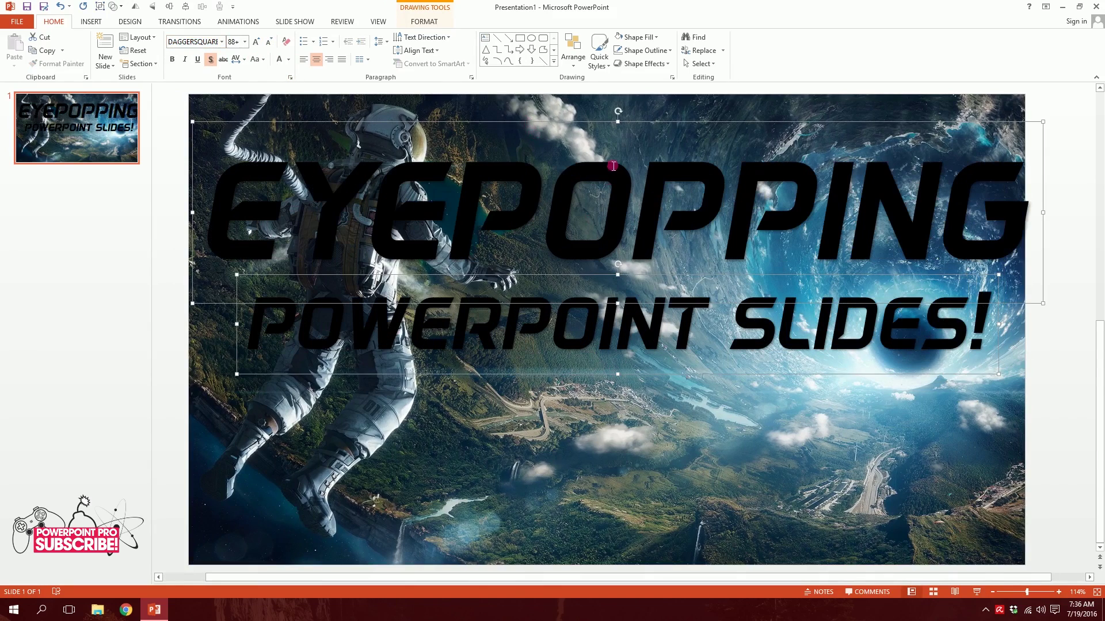
Move EYEPOPPING to the upper edge of the picture and POWERPOINT SLIDES! to its lower edge
{"action": "left_click", "coordinate": [634, 140]}
{"action": "left_click_drag", "start_coordinate": [664, 125], "coordinate": [651, 86]}
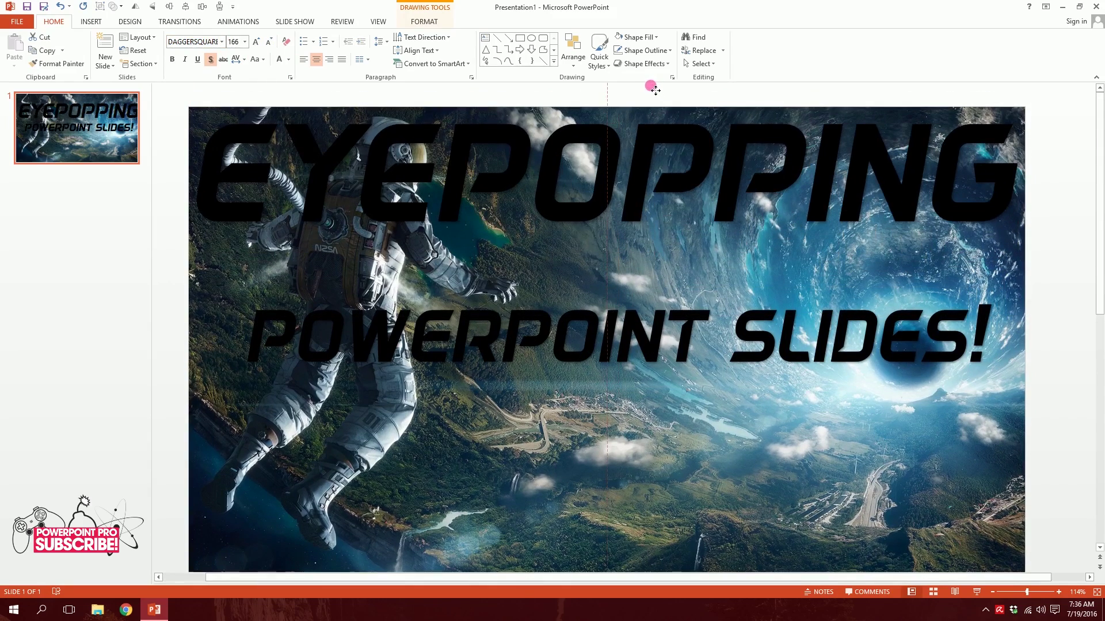
{"action": "left_click", "coordinate": [602, 352]}
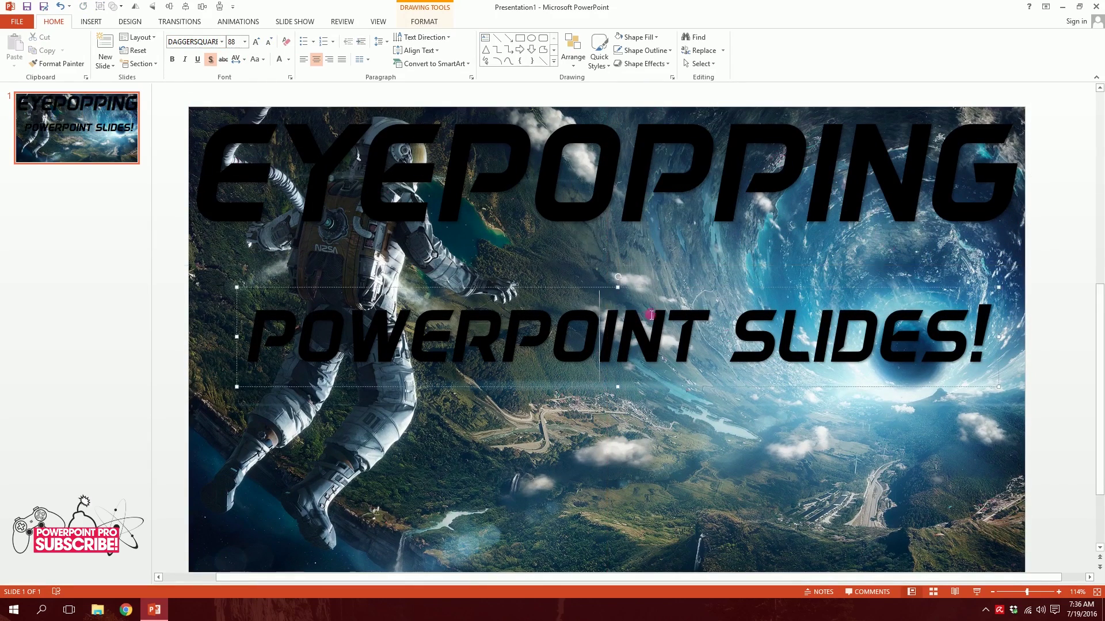
{"action": "left_click_drag", "start_coordinate": [669, 290], "coordinate": [640, 496]}
Enlarge the POWERPOINT SLIDES! text to font size 96
{"action": "left_click", "coordinate": [604, 512]}
{"action": "left_click_drag", "start_coordinate": [246, 467], "coordinate": [1047, 463]}
{"action": "left_click", "coordinate": [256, 42]}
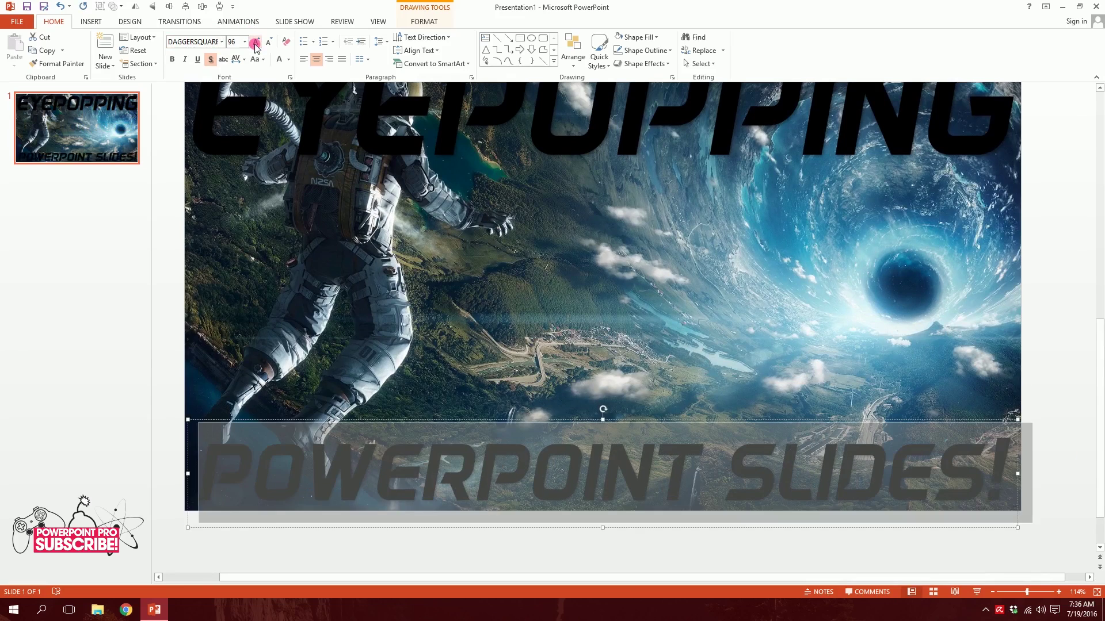
Remove the text shadow from both the EYEPOPPING and POWERPOINT SLIDES! texts
{"action": "left_click", "coordinate": [523, 455]}
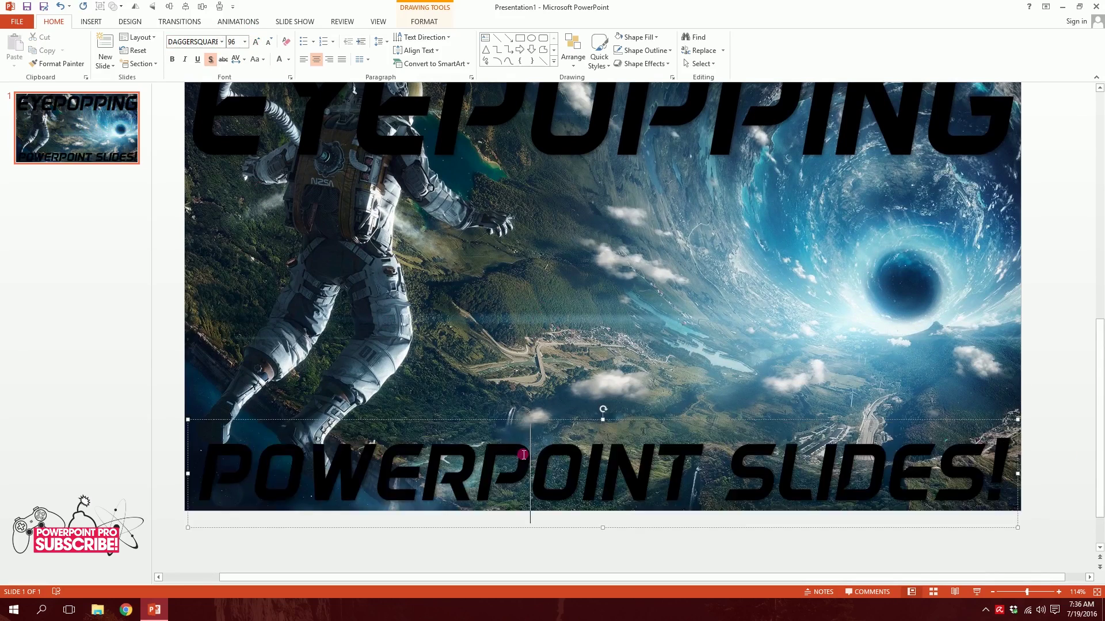
{"action": "left_click", "coordinate": [243, 106], "text": "shift"}
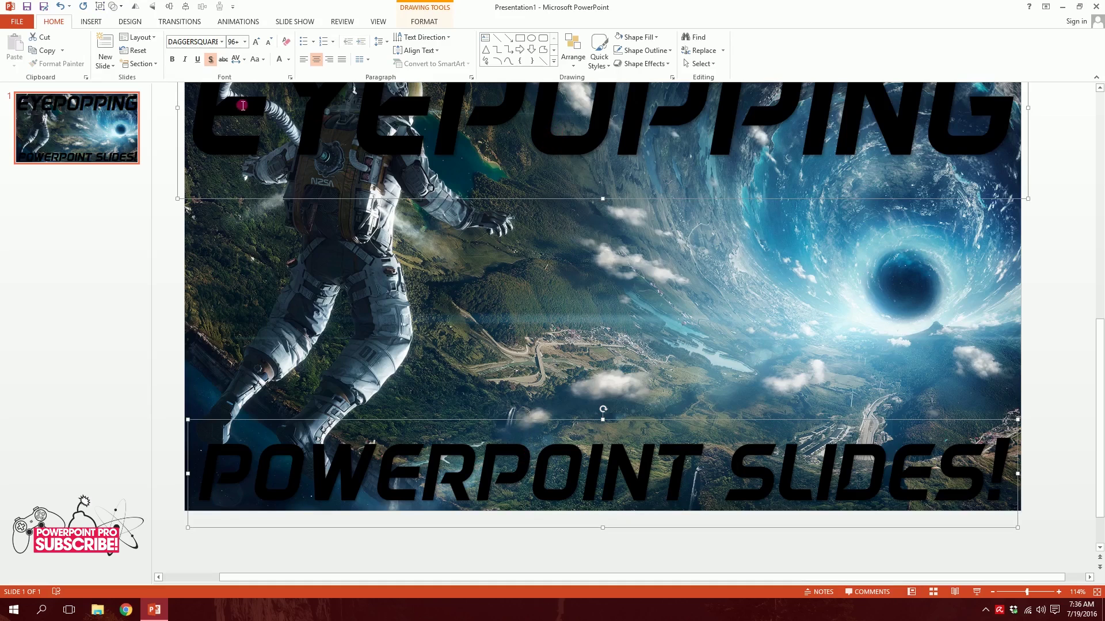
{"action": "left_click", "coordinate": [215, 59]}
{"action": "left_click", "coordinate": [504, 331]}
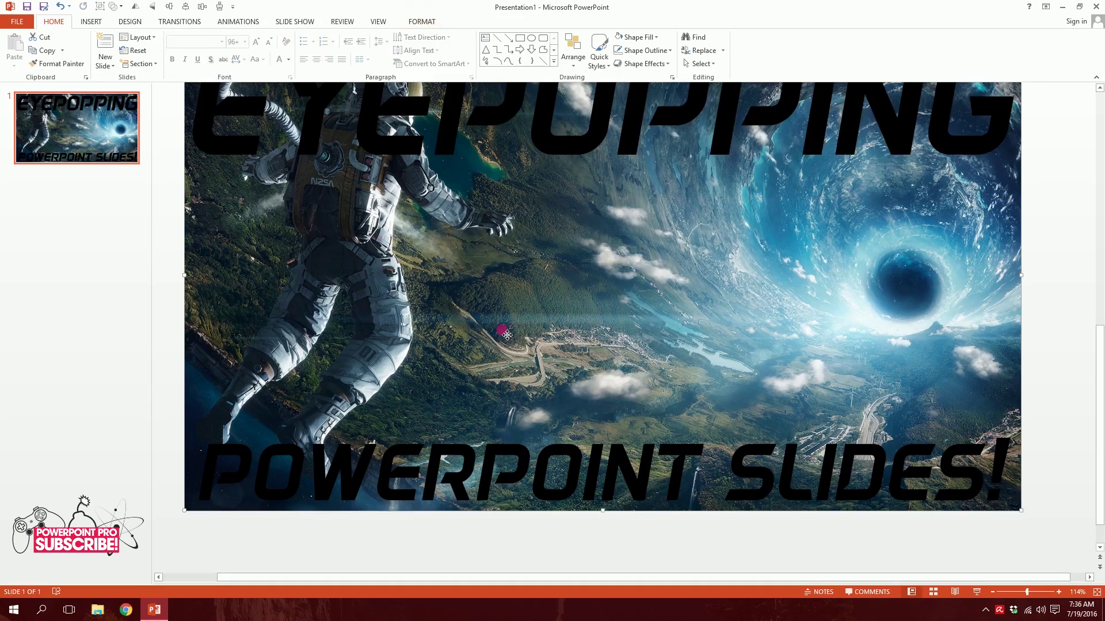
{"action": "scroll", "coordinate": [627, 268], "scroll_direction": "down", "scroll_amount": 1}
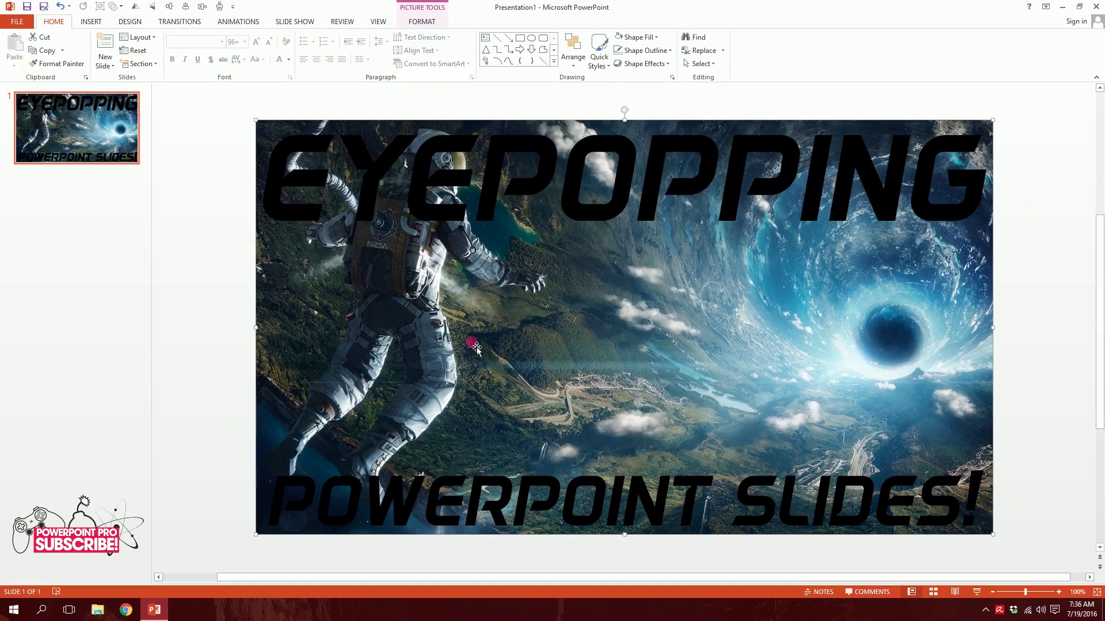
Change the font colour of both title texts to white
{"action": "left_click", "coordinate": [438, 208]}
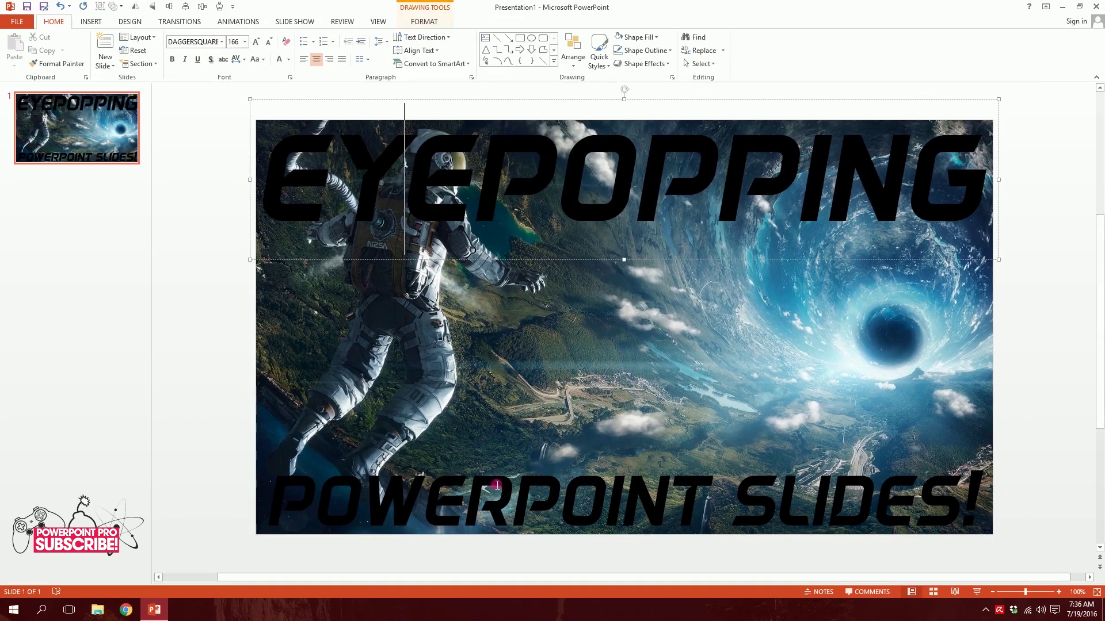
{"action": "left_click", "coordinate": [493, 520], "text": "shift"}
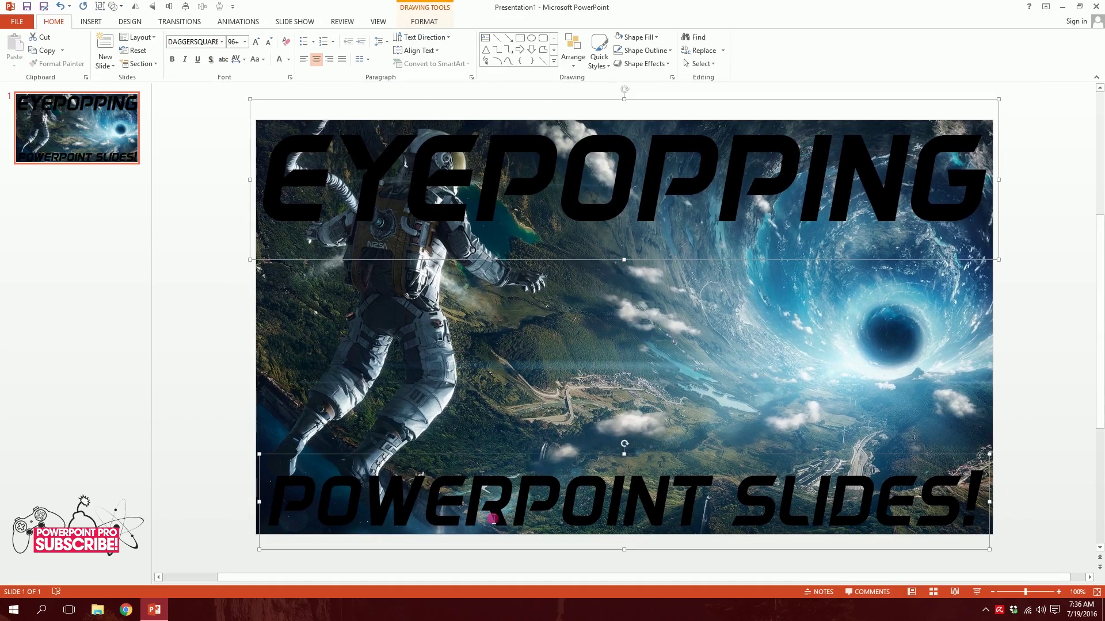
{"action": "left_click", "coordinate": [280, 63]}
{"action": "left_click", "coordinate": [230, 369]}
Nudge the EYEPOPPING text slightly closer to the upper edge of the slide
{"action": "left_click", "coordinate": [669, 179]}
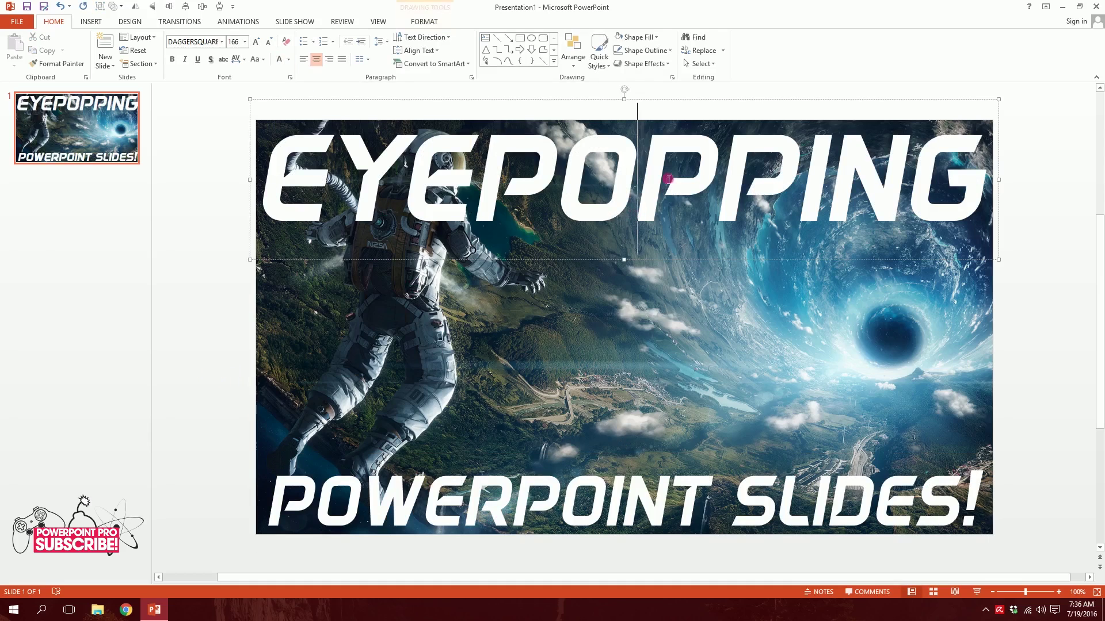
{"action": "left_click_drag", "start_coordinate": [710, 103], "coordinate": [710, 99]}
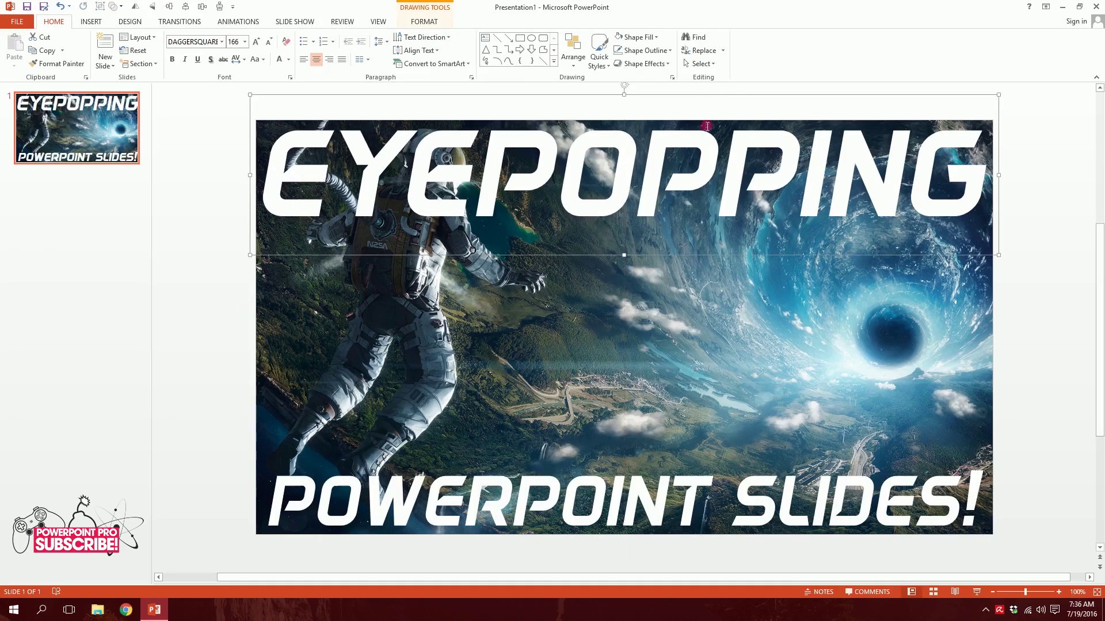
{"action": "left_click", "coordinate": [632, 520]}
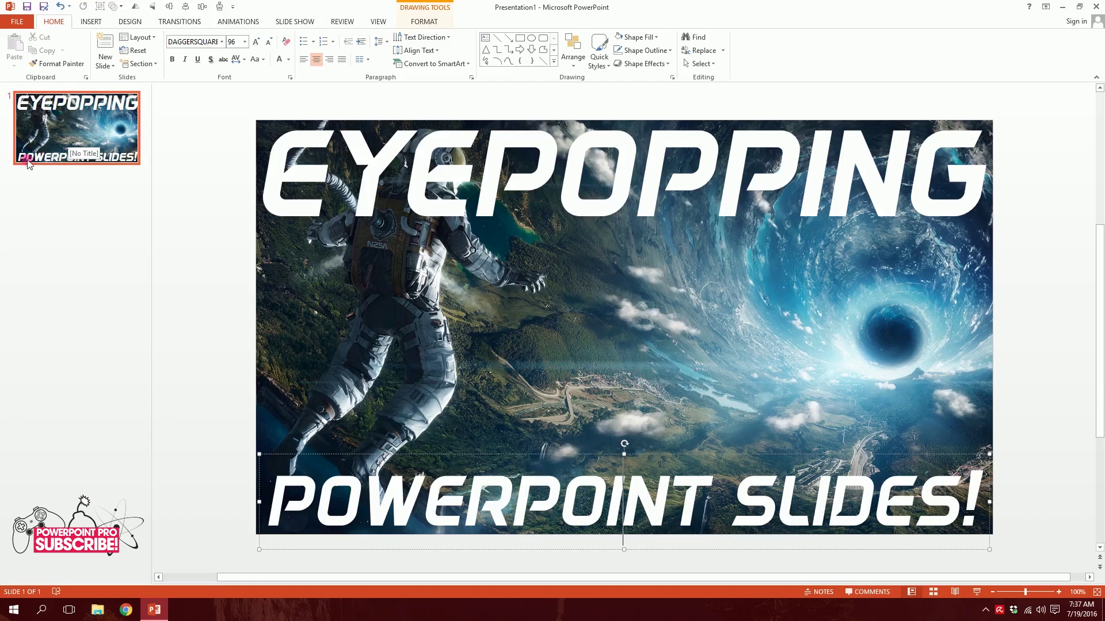
Add a new slide with the Blank layout after slide 1
{"action": "left_click", "coordinate": [149, 183]}
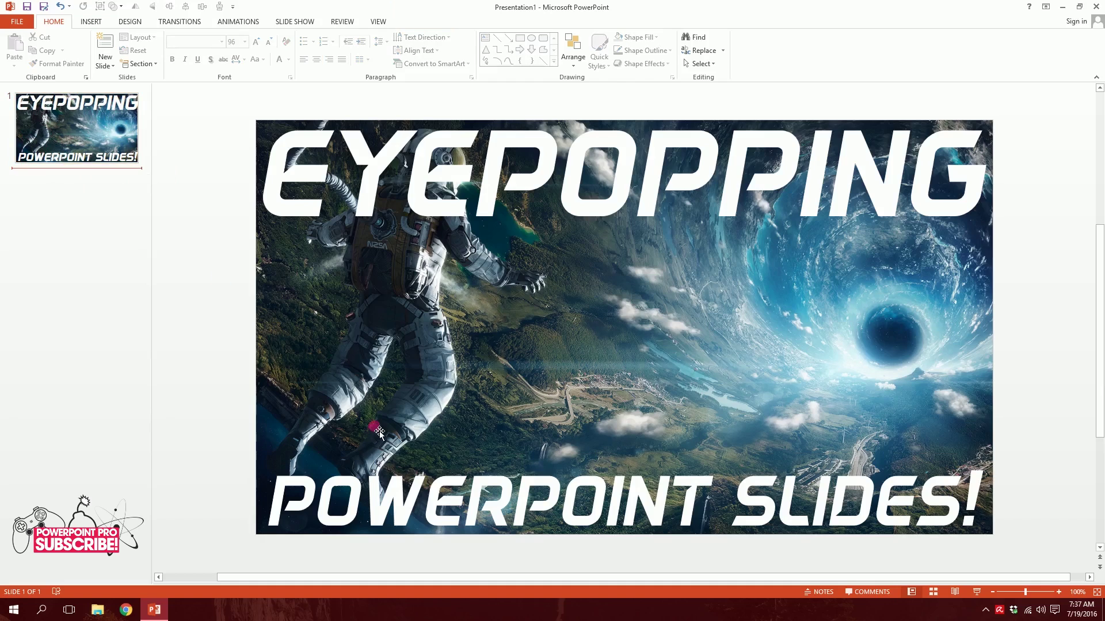
{"action": "left_click", "coordinate": [105, 63]}
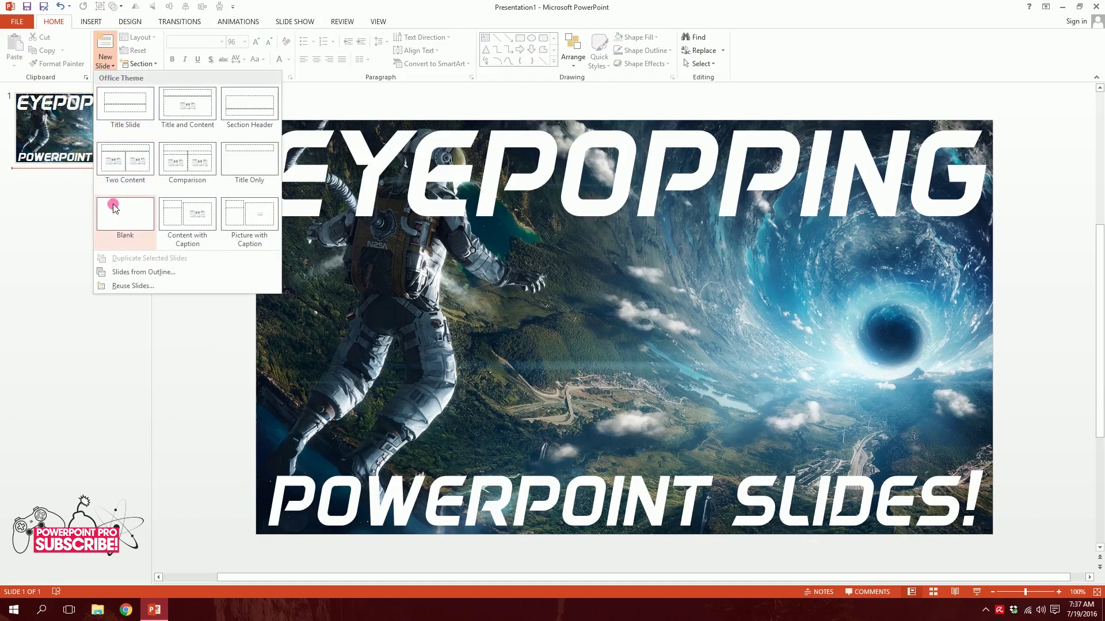
{"action": "left_click", "coordinate": [115, 211]}
Duplicate the astronaut picture on slide 1 and align the copy exactly over the original
{"action": "left_click", "coordinate": [75, 113]}
{"action": "left_click", "coordinate": [447, 310]}
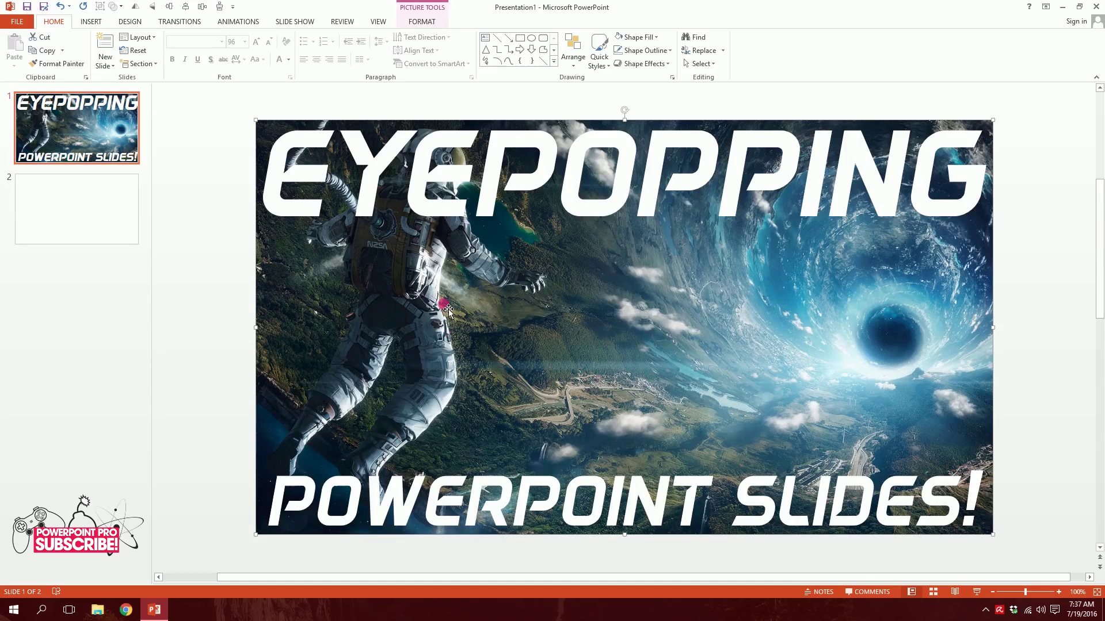
{"action": "key", "text": "ctrl+f"}
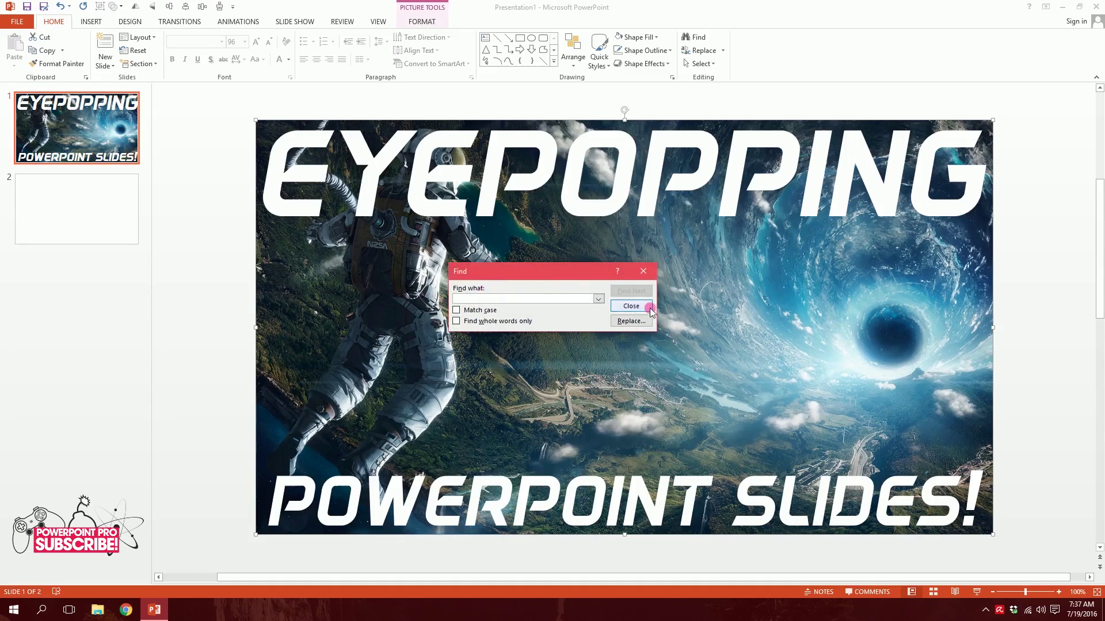
{"action": "left_click", "coordinate": [646, 308]}
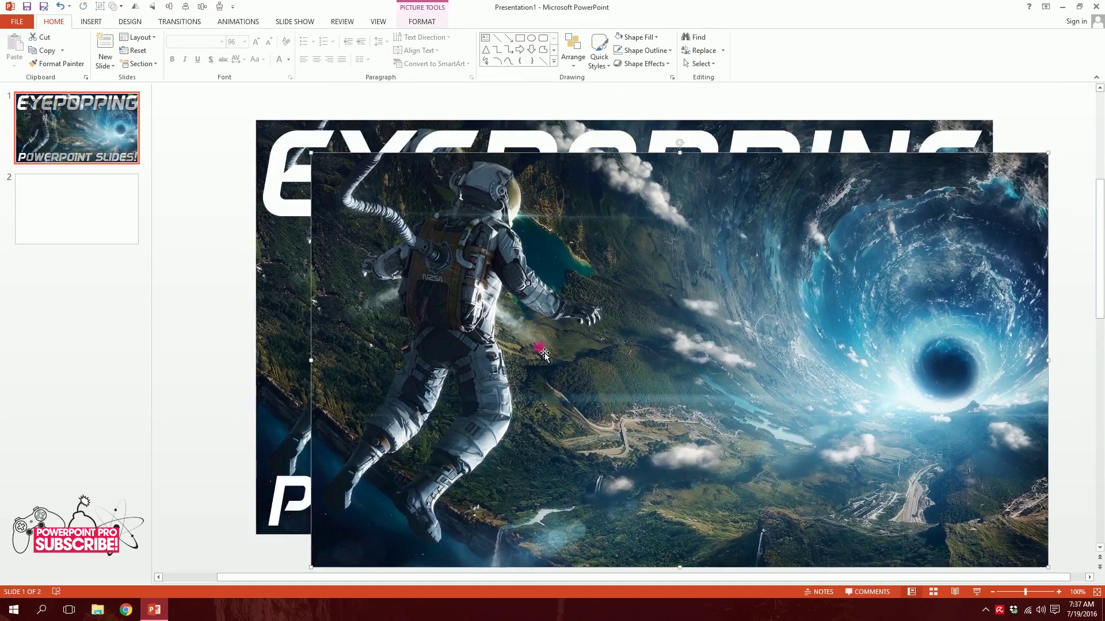
{"action": "mouse_move", "coordinate": [544, 355]}
{"action": "left_mouse_down"}
{"action": "mouse_move", "coordinate": [555, 360]}
{"action": "mouse_move", "coordinate": [527, 351]}
{"action": "left_mouse_up"}
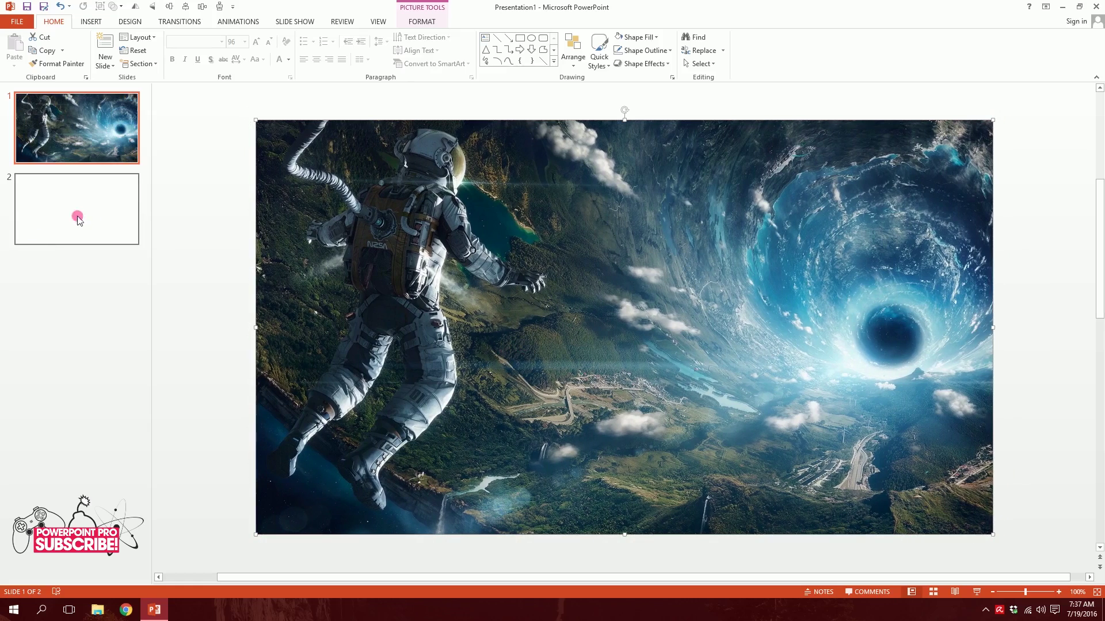
Move the duplicated astronaut picture from slide 1 onto the blank slide 2
{"action": "left_click", "coordinate": [101, 206]}
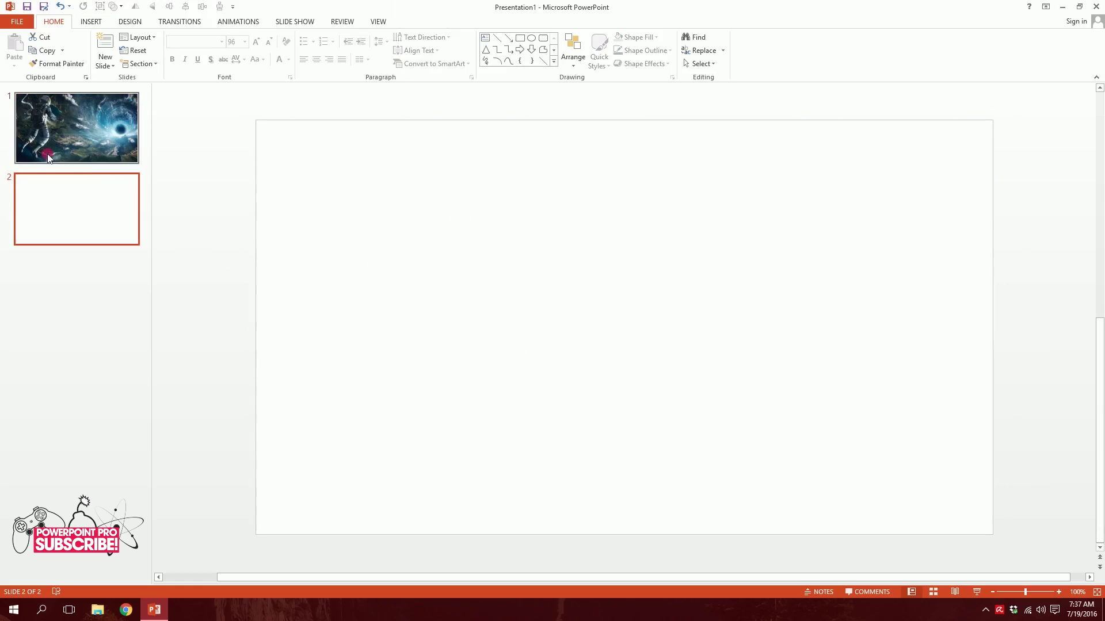
{"action": "left_click", "coordinate": [76, 128]}
{"action": "left_click", "coordinate": [498, 333]}
{"action": "key", "text": "ctrl+c"}
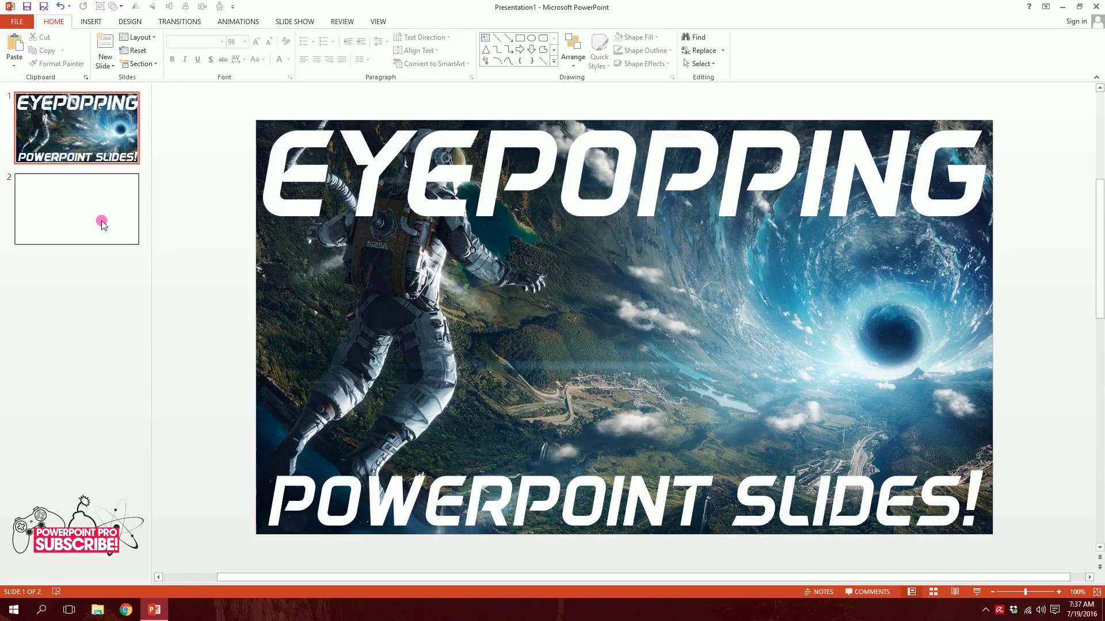
{"action": "left_click", "coordinate": [102, 223]}
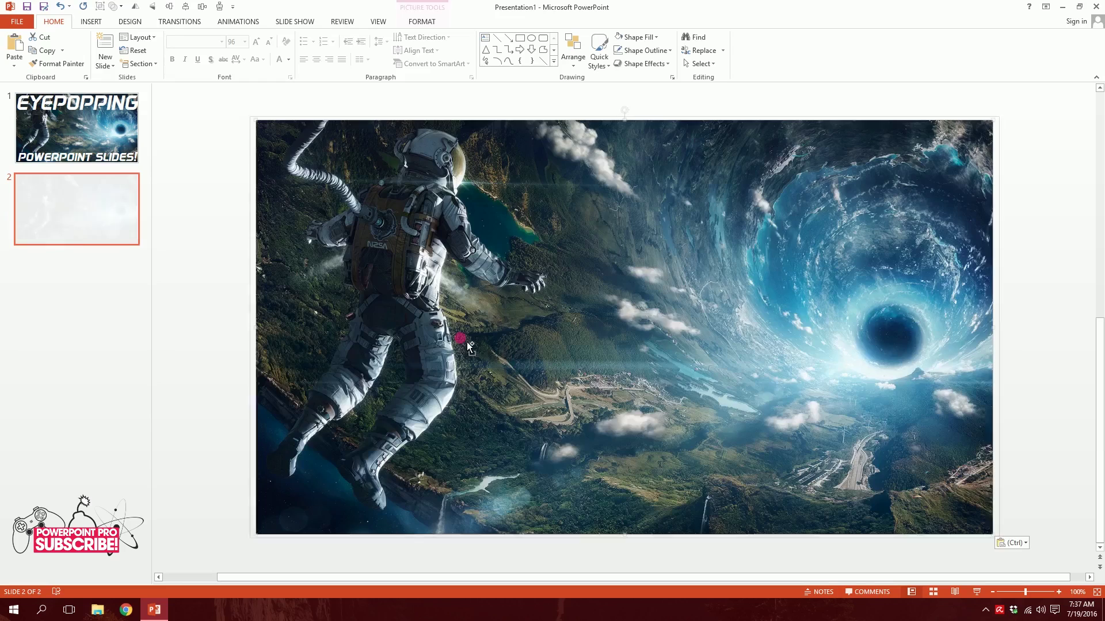
Paste the astronaut picture on slide 2 and crop away its black-hole side, keeping the astronaut in a section about 5.51" wide
{"action": "key", "text": "ctrl+v"}
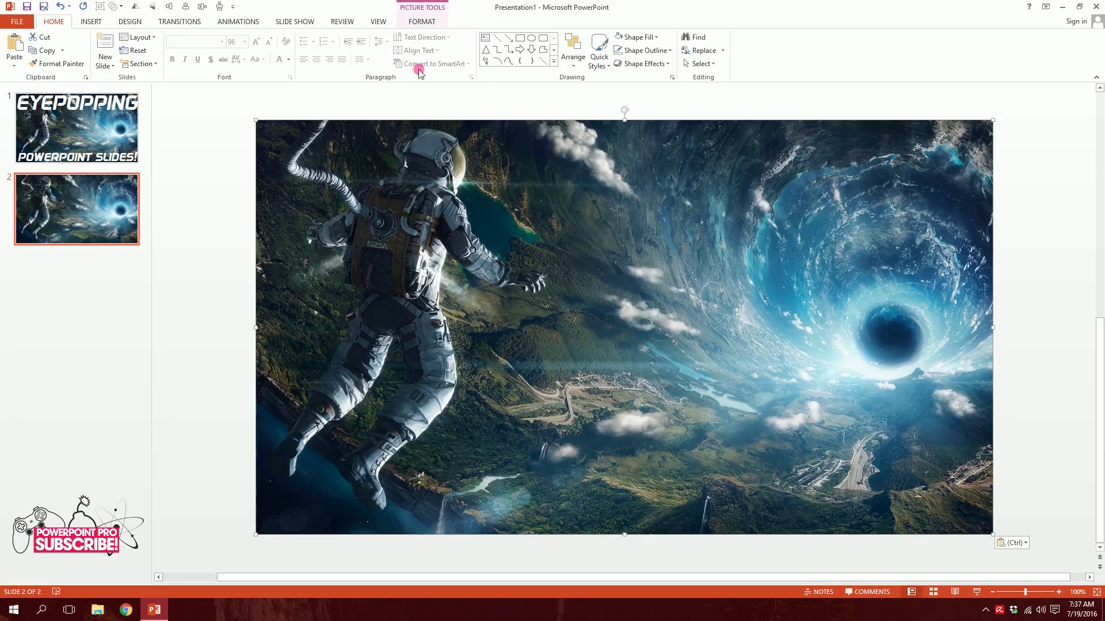
{"action": "left_click", "coordinate": [418, 27]}
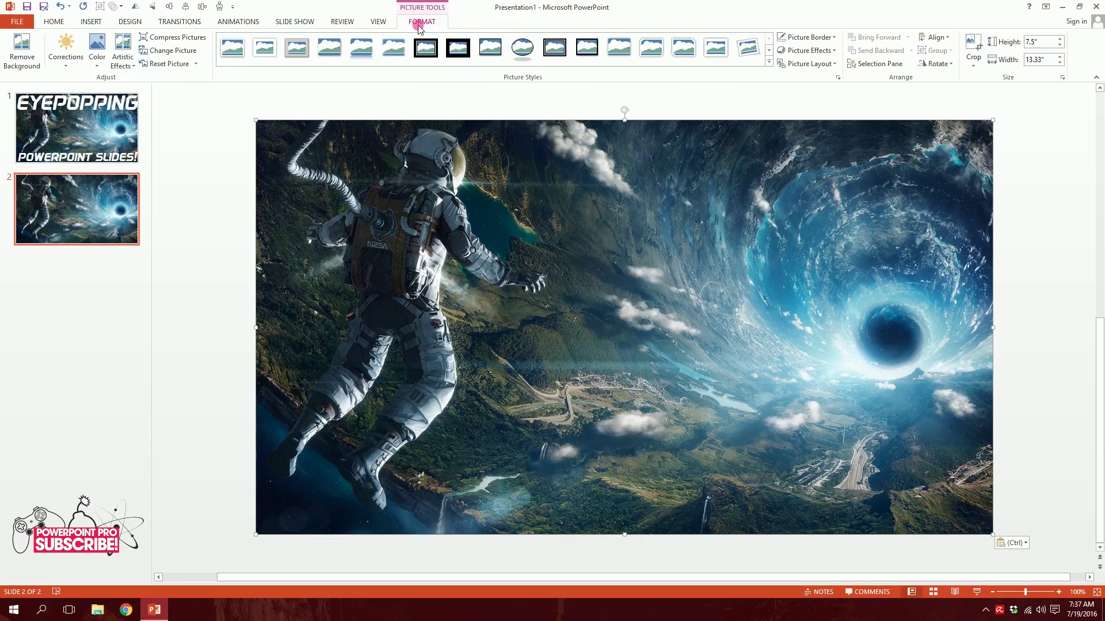
{"action": "left_click", "coordinate": [977, 49]}
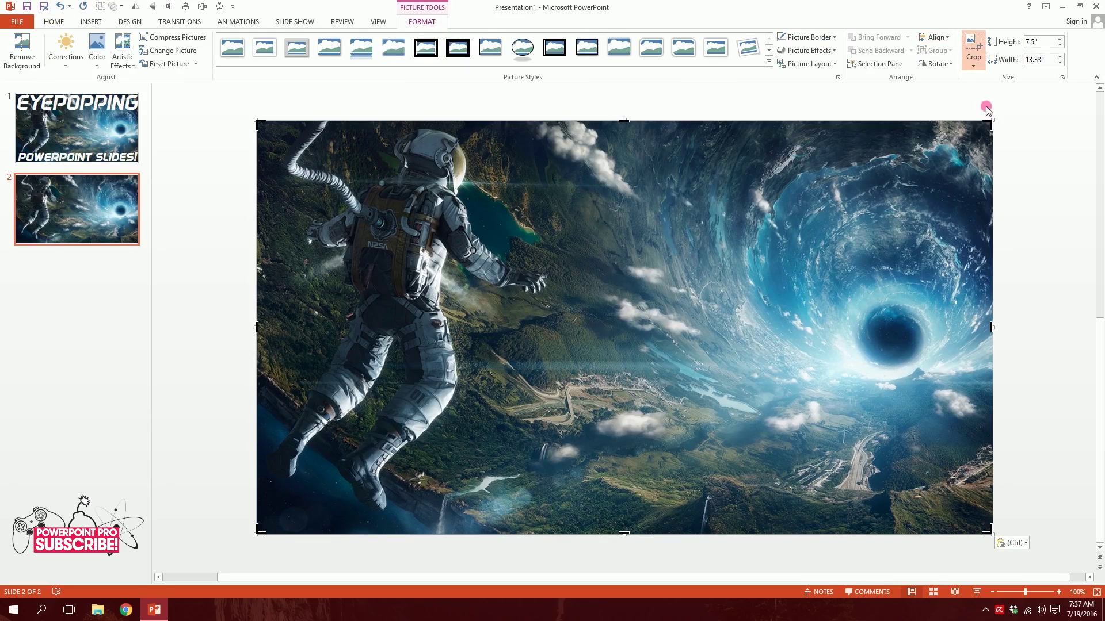
{"action": "left_click_drag", "start_coordinate": [991, 330], "coordinate": [560, 333]}
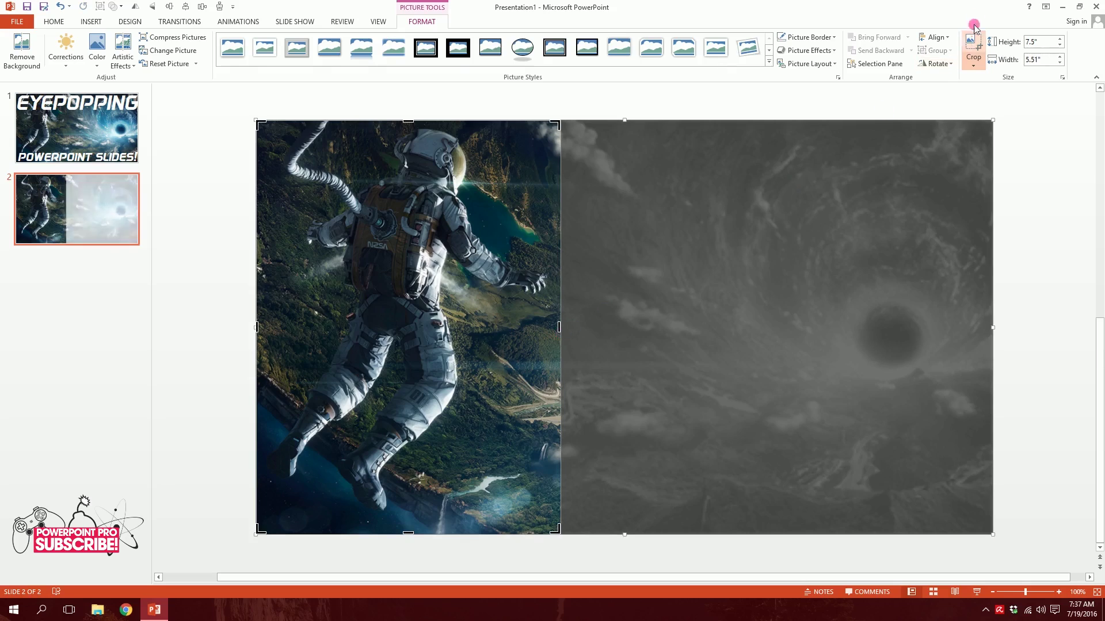
{"action": "left_click", "coordinate": [975, 39]}
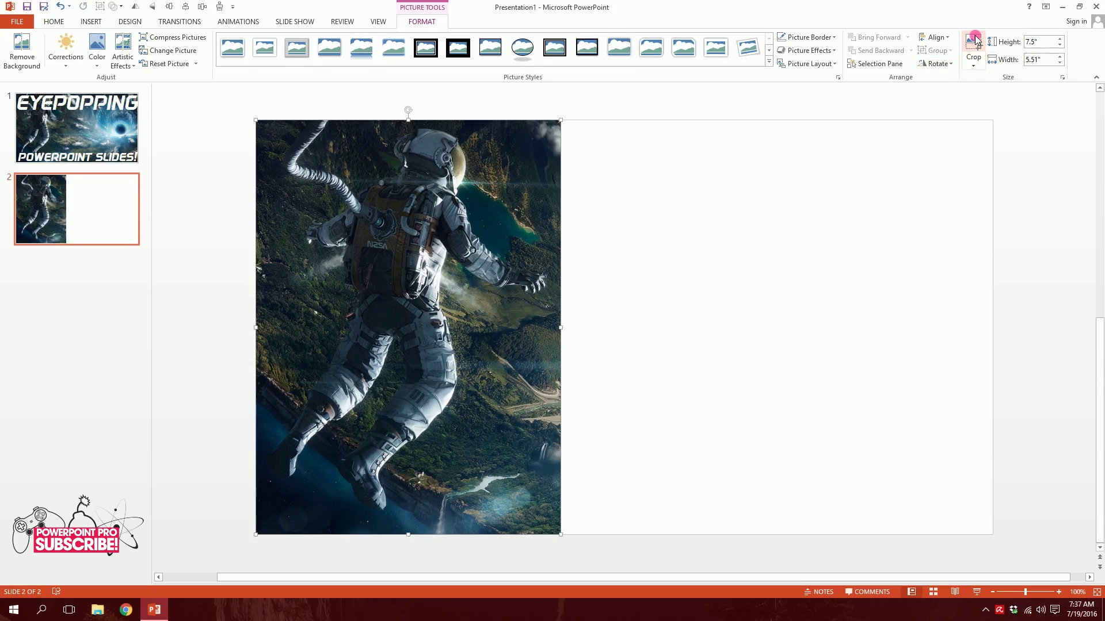
Start Remove Background on the cropped picture and enlarge the selection area to enclose the whole astronaut, including the hose and outstretched hand
{"action": "left_click", "coordinate": [22, 54]}
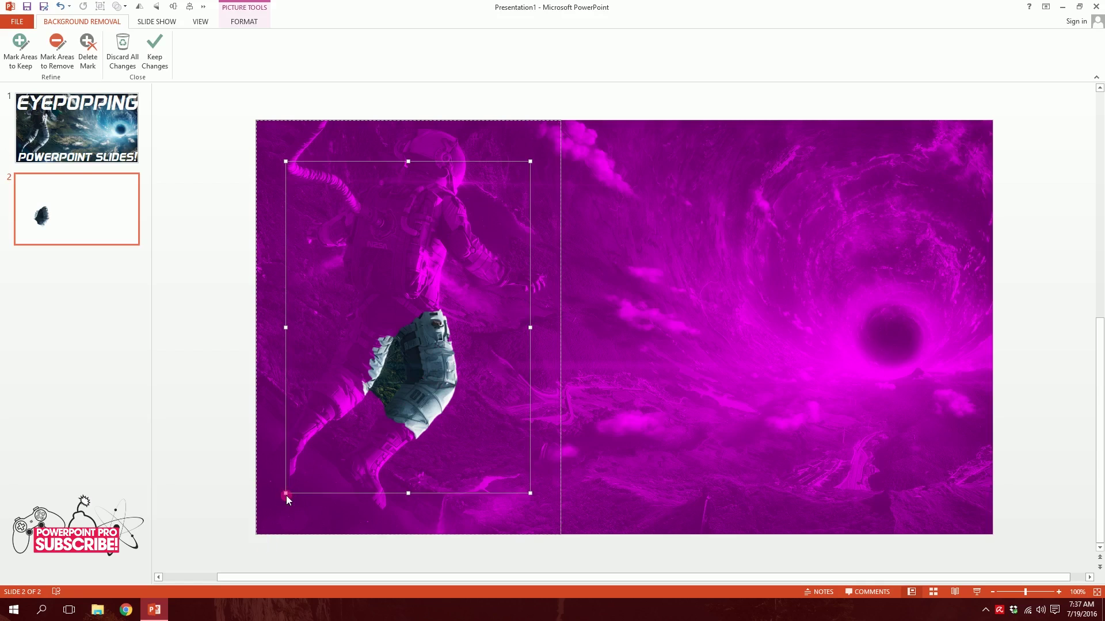
{"action": "left_click_drag", "start_coordinate": [289, 498], "coordinate": [260, 536]}
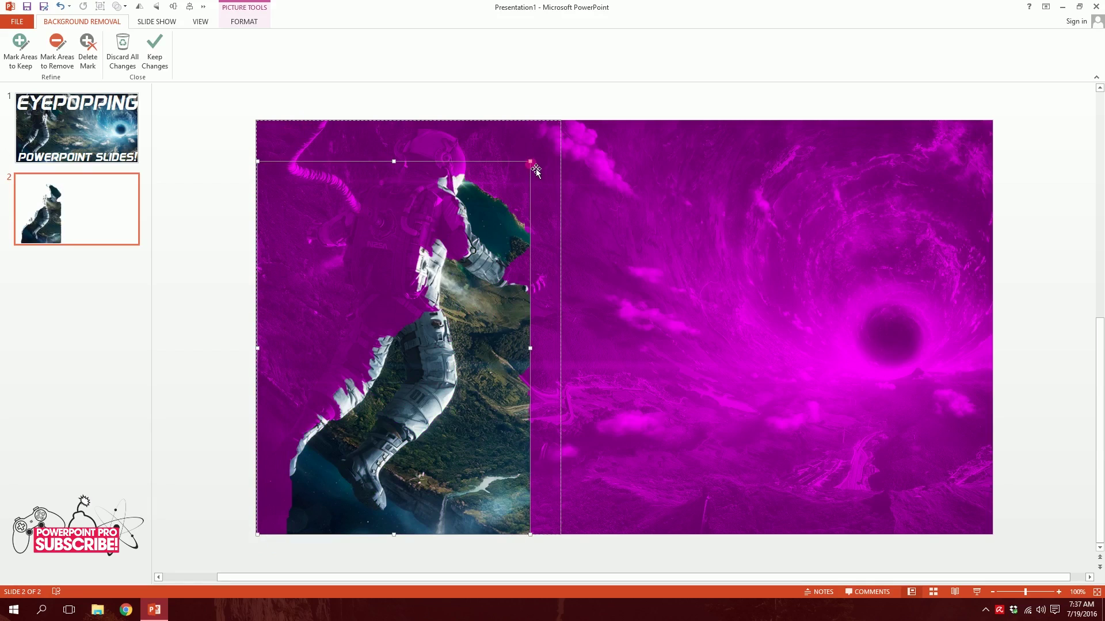
{"action": "left_click_drag", "start_coordinate": [535, 168], "coordinate": [520, 120]}
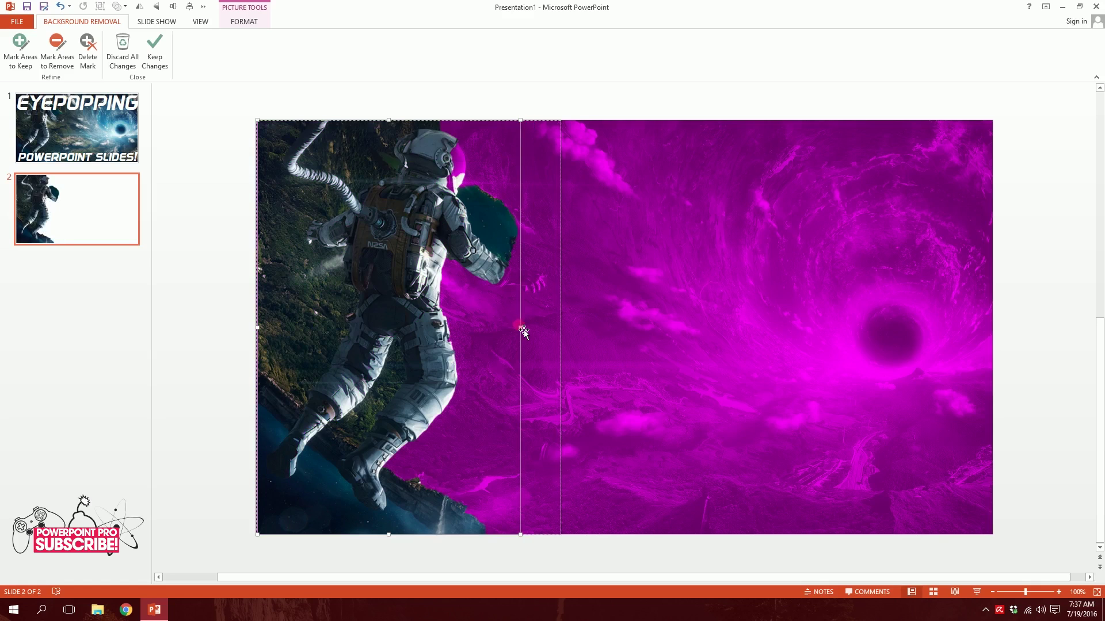
{"action": "left_click_drag", "start_coordinate": [527, 330], "coordinate": [553, 336]}
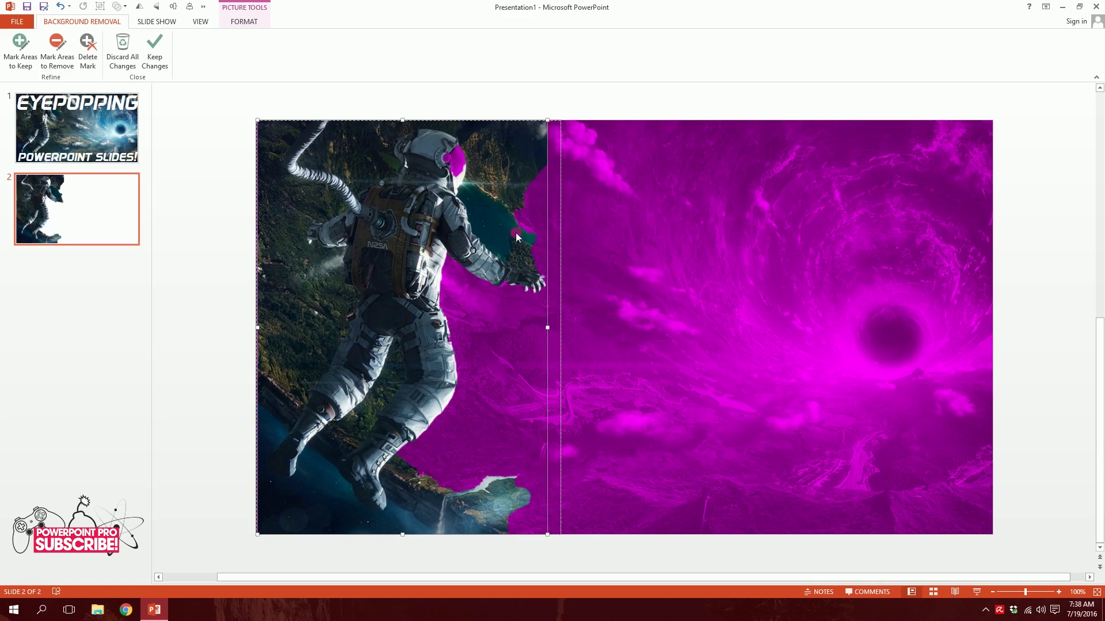
Mark the landscape around the astronaut as areas to remove, including the slide edge, below the feet, around the hose and beside the helmet and arm
{"action": "left_click", "coordinate": [55, 48]}
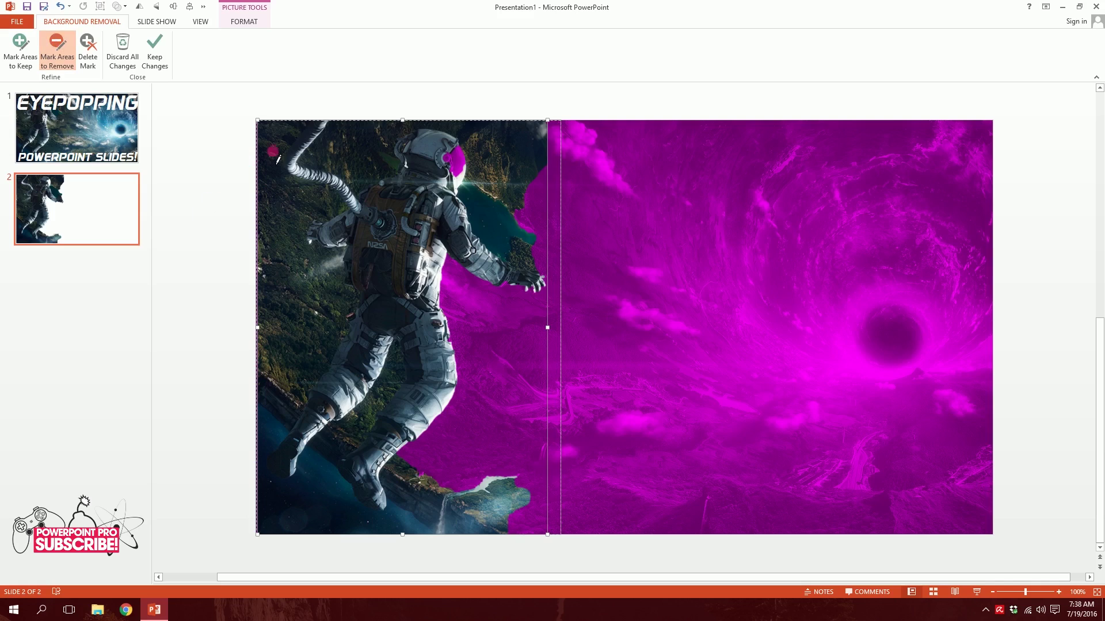
{"action": "left_click_drag", "start_coordinate": [263, 500], "coordinate": [262, 526]}
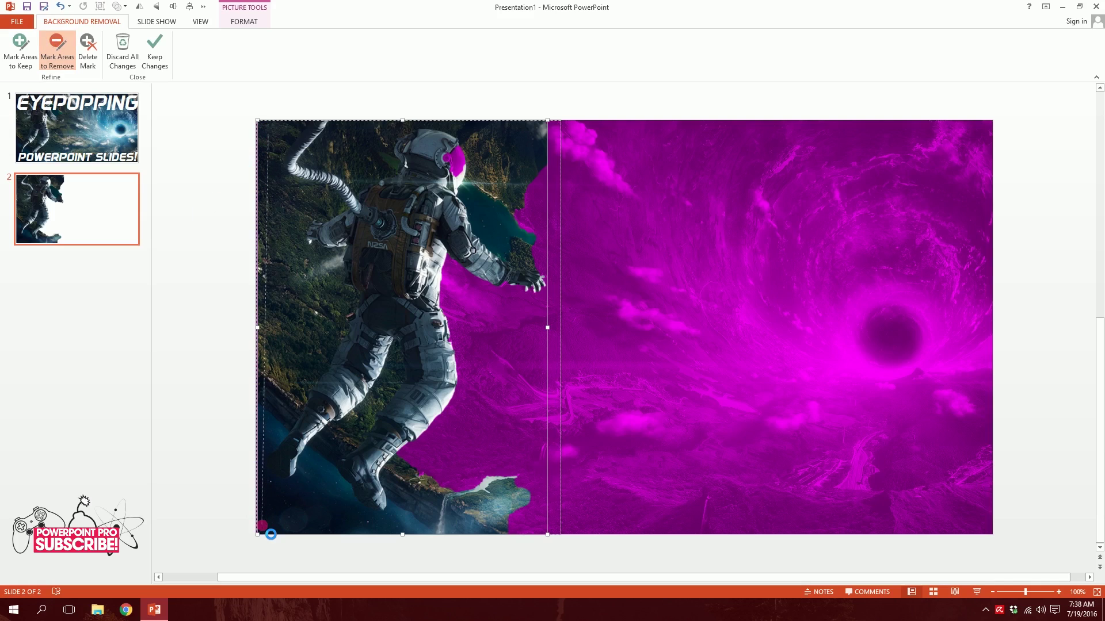
{"action": "left_click_drag", "start_coordinate": [269, 520], "coordinate": [395, 523]}
{"action": "left_click_drag", "start_coordinate": [306, 514], "coordinate": [339, 436]}
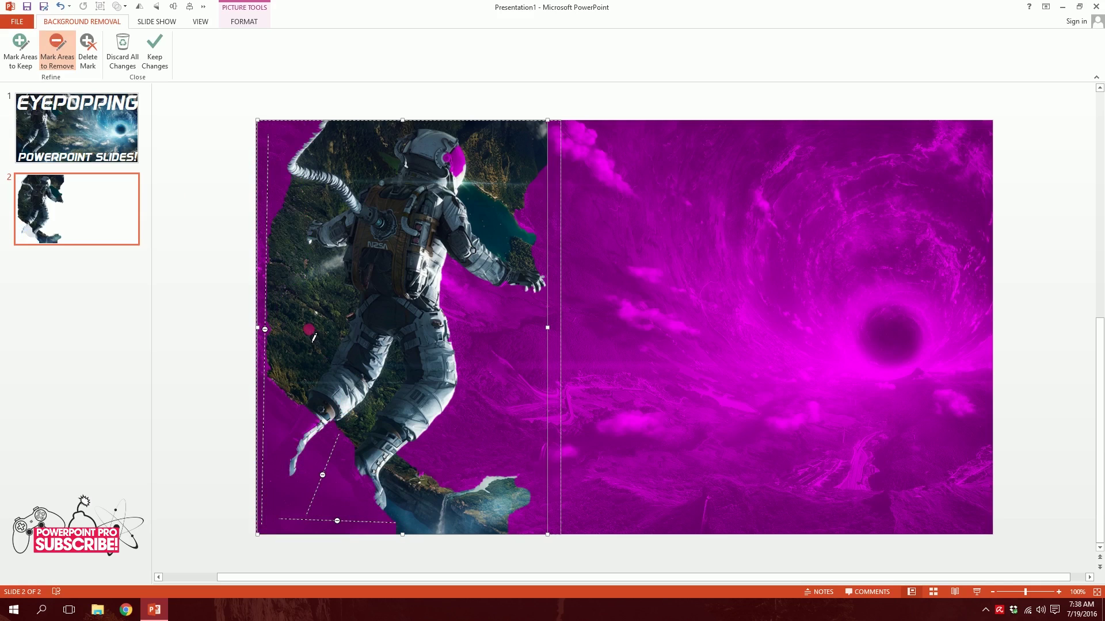
{"action": "left_click_drag", "start_coordinate": [309, 329], "coordinate": [292, 222]}
{"action": "left_click_drag", "start_coordinate": [344, 152], "coordinate": [380, 134]}
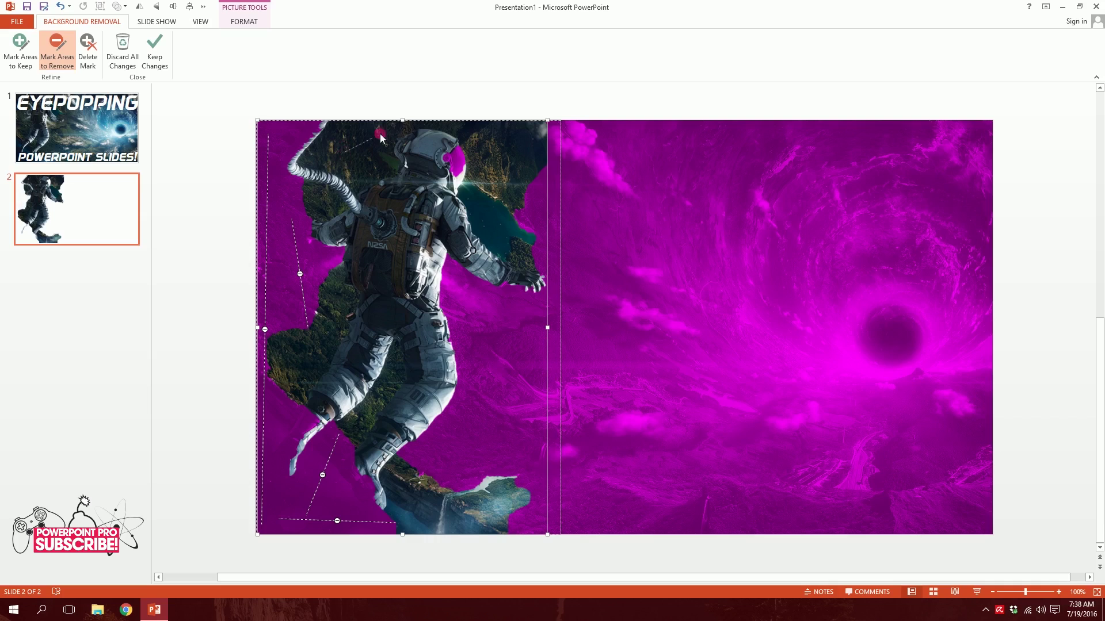
{"action": "left_click_drag", "start_coordinate": [484, 133], "coordinate": [532, 184]}
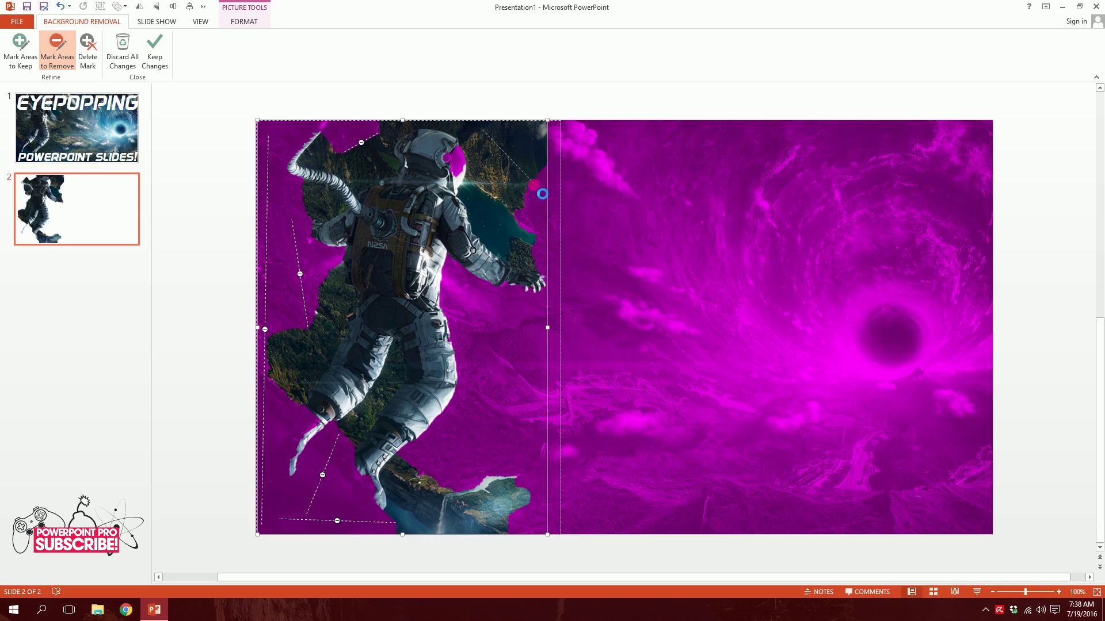
{"action": "left_click", "coordinate": [492, 208]}
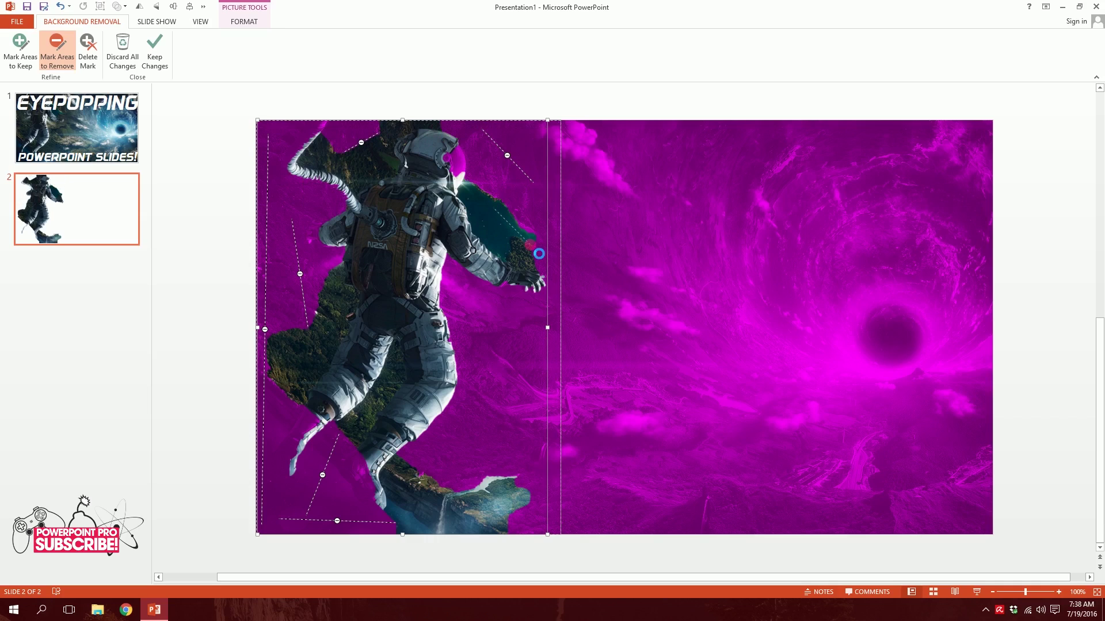
{"action": "left_click_drag", "start_coordinate": [500, 236], "coordinate": [505, 246]}
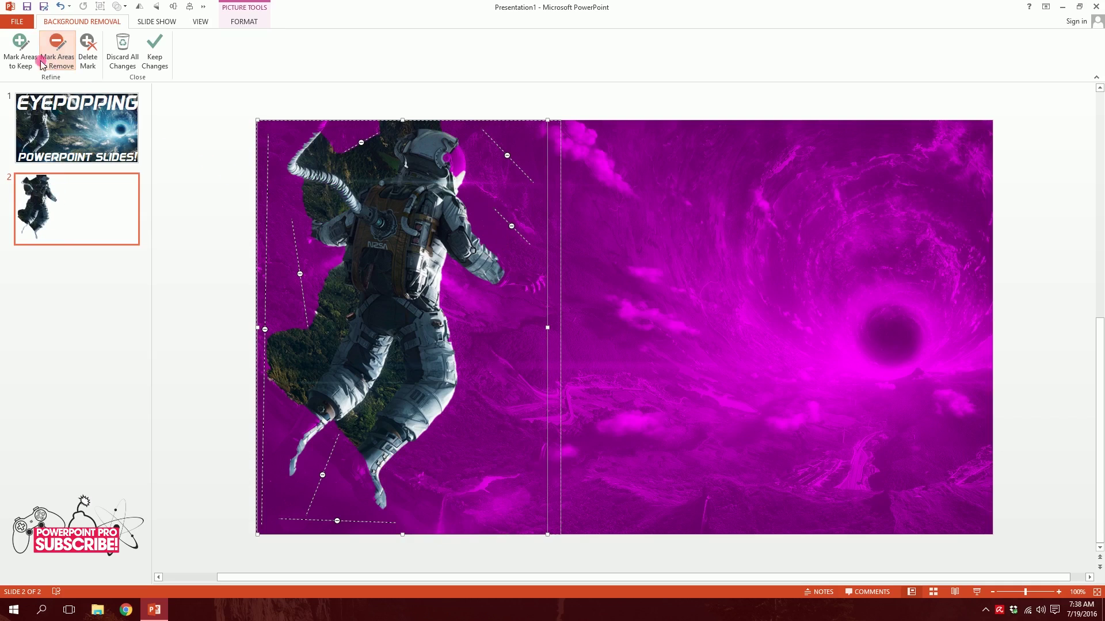
Mark the astronaut's backpack, left leg, boots and helmet visor as areas to keep
{"action": "left_click", "coordinate": [21, 51]}
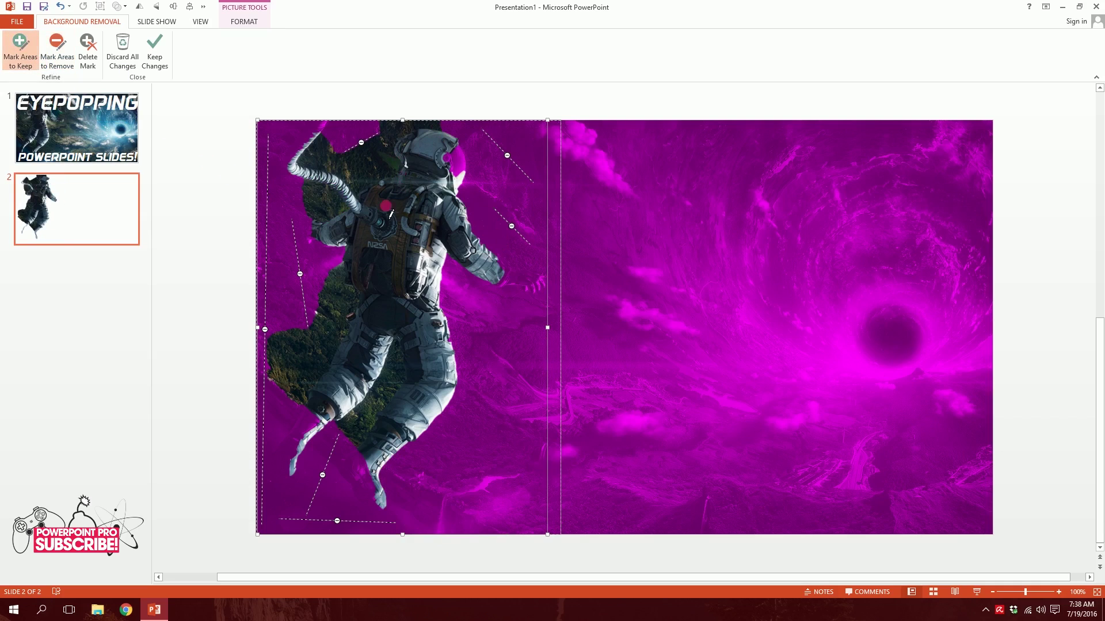
{"action": "mouse_move", "coordinate": [386, 210]}
{"action": "left_mouse_down"}
{"action": "mouse_move", "coordinate": [377, 319]}
{"action": "mouse_move", "coordinate": [351, 396]}
{"action": "mouse_move", "coordinate": [362, 410]}
{"action": "mouse_move", "coordinate": [348, 371]}
{"action": "left_mouse_up"}
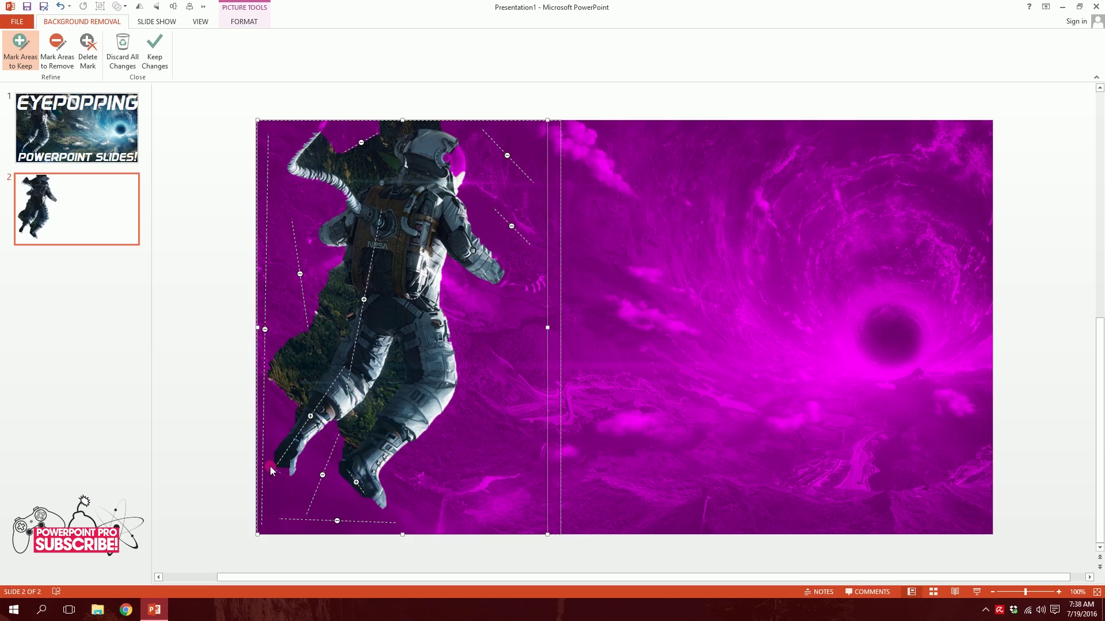
{"action": "left_click_drag", "start_coordinate": [271, 467], "coordinate": [270, 466]}
{"action": "left_click_drag", "start_coordinate": [453, 149], "coordinate": [461, 181]}
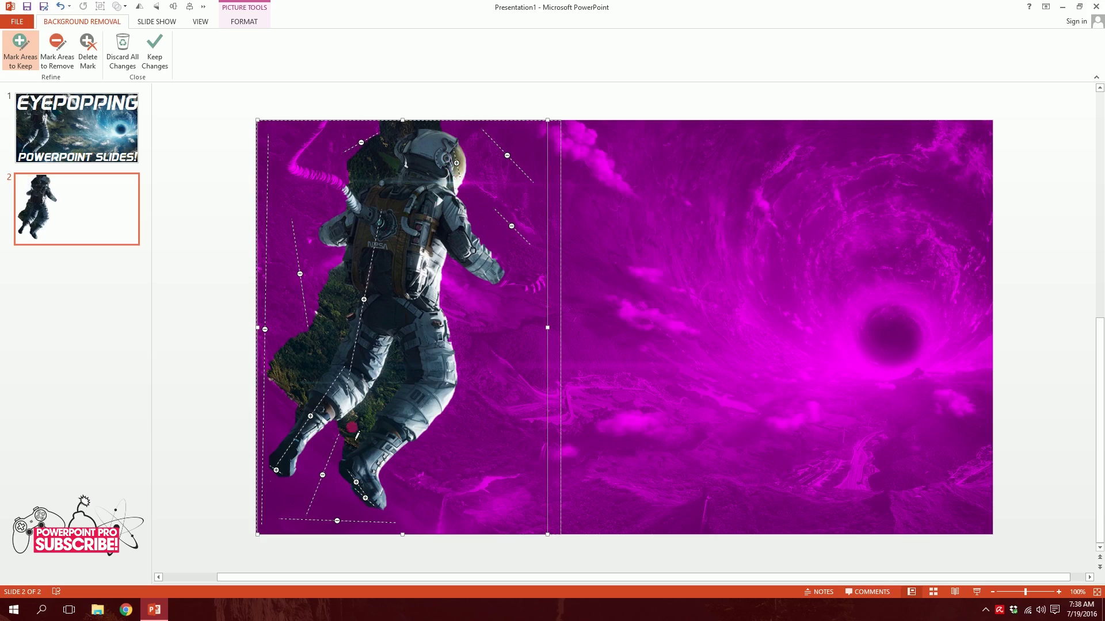
Mark the remaining landscape beside the left leg, between the legs and behind the helmet as areas to remove
{"action": "left_click", "coordinate": [35, 51]}
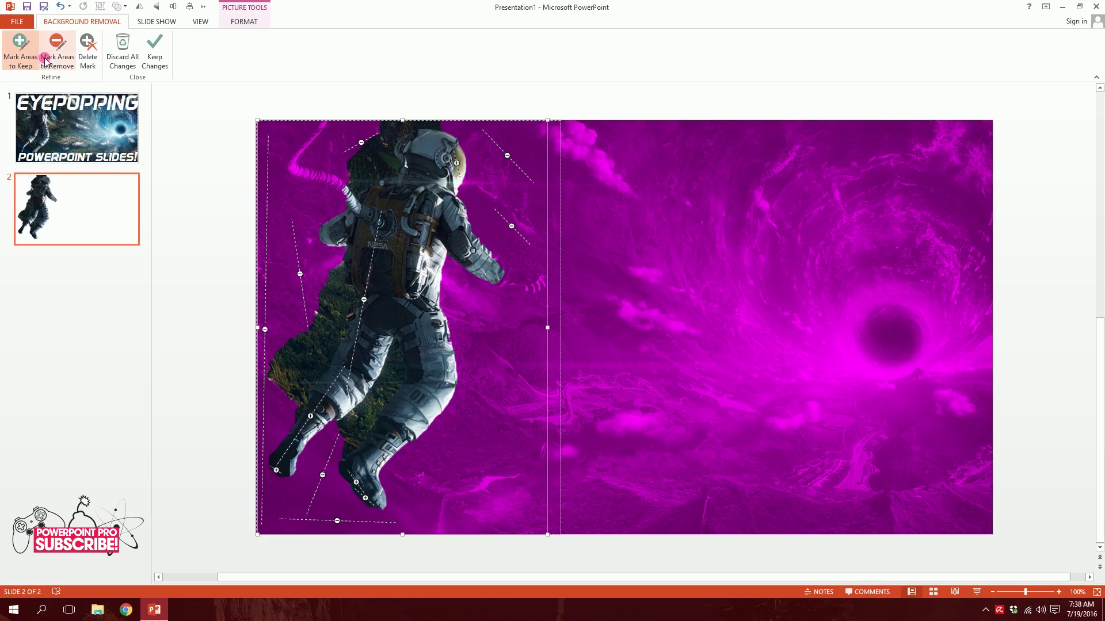
{"action": "left_click", "coordinate": [45, 60]}
{"action": "left_click", "coordinate": [342, 288]}
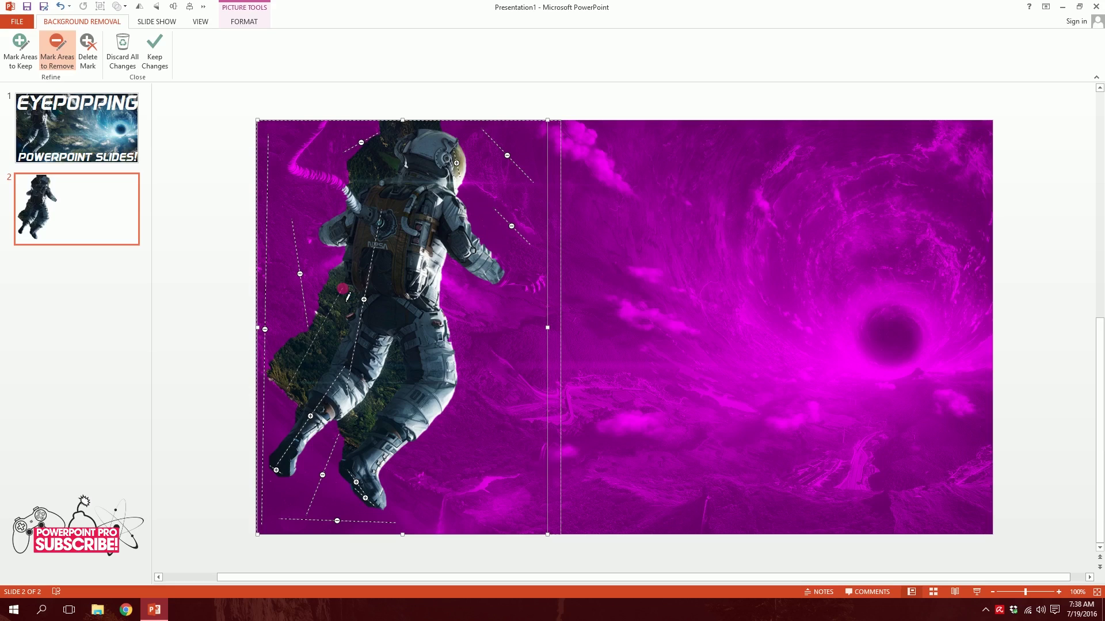
{"action": "left_click_drag", "start_coordinate": [344, 289], "coordinate": [286, 390]}
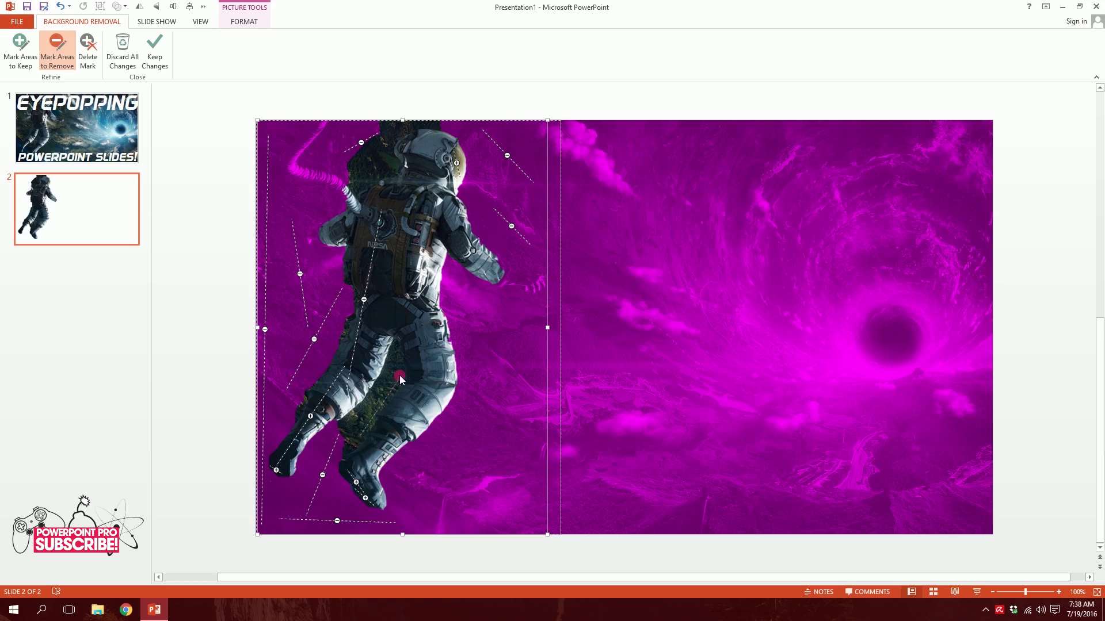
{"action": "left_click_drag", "start_coordinate": [399, 378], "coordinate": [358, 437]}
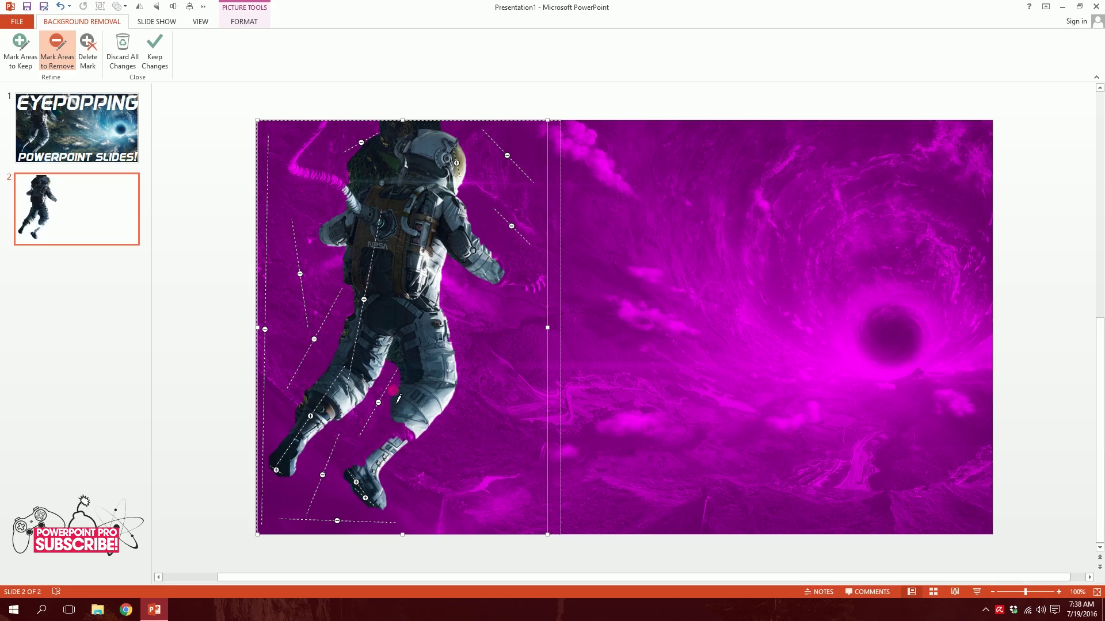
{"action": "left_click_drag", "start_coordinate": [398, 397], "coordinate": [404, 352]}
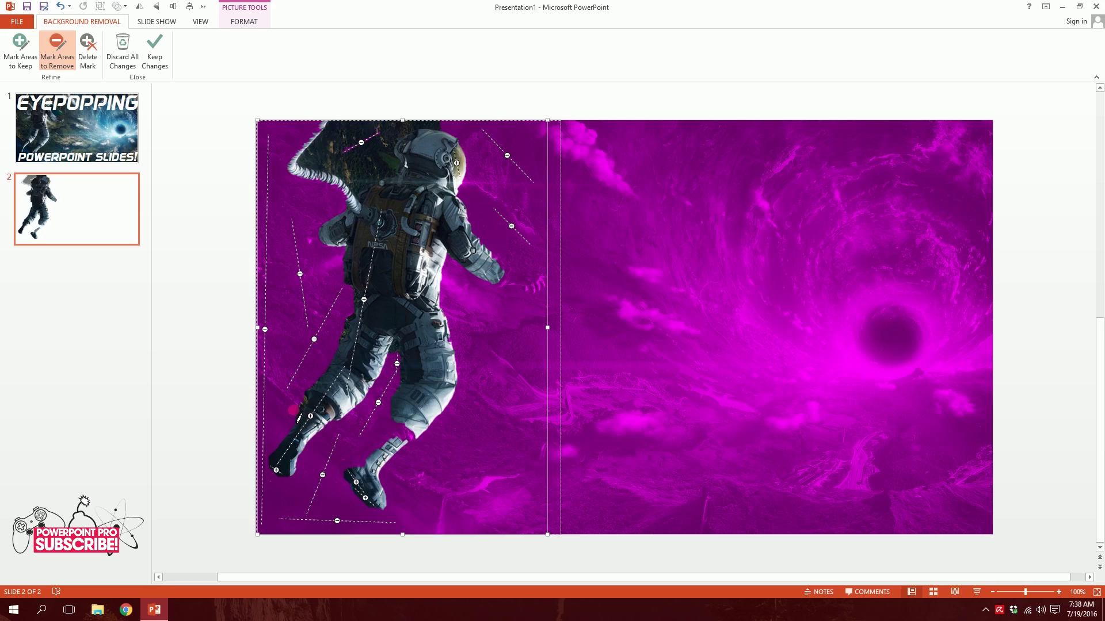
{"action": "left_click_drag", "start_coordinate": [297, 412], "coordinate": [307, 391]}
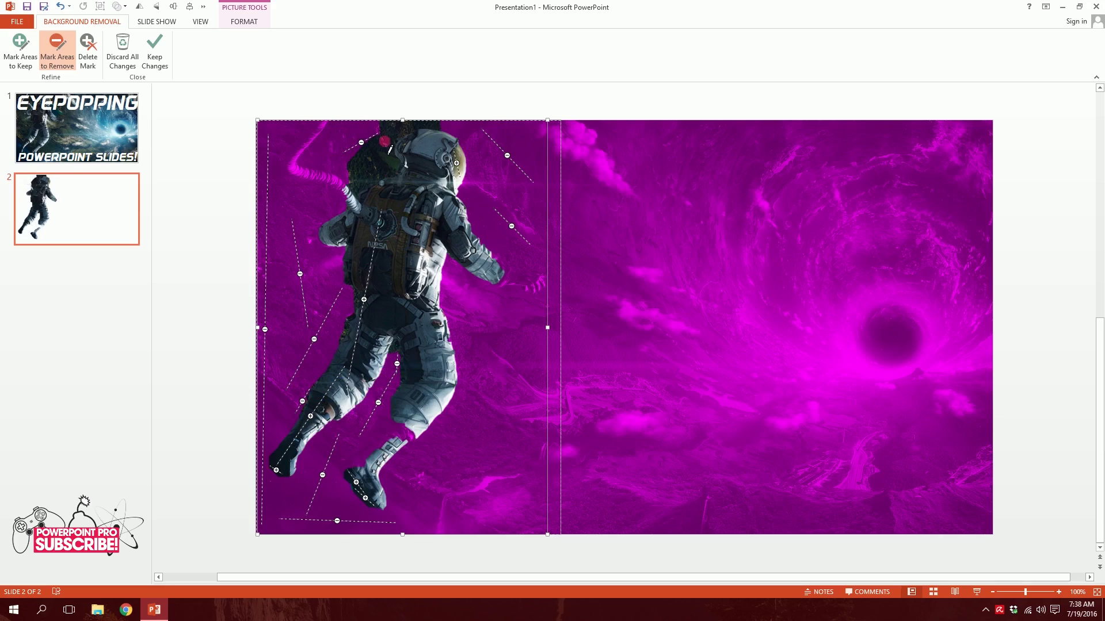
{"action": "left_click_drag", "start_coordinate": [356, 173], "coordinate": [393, 125]}
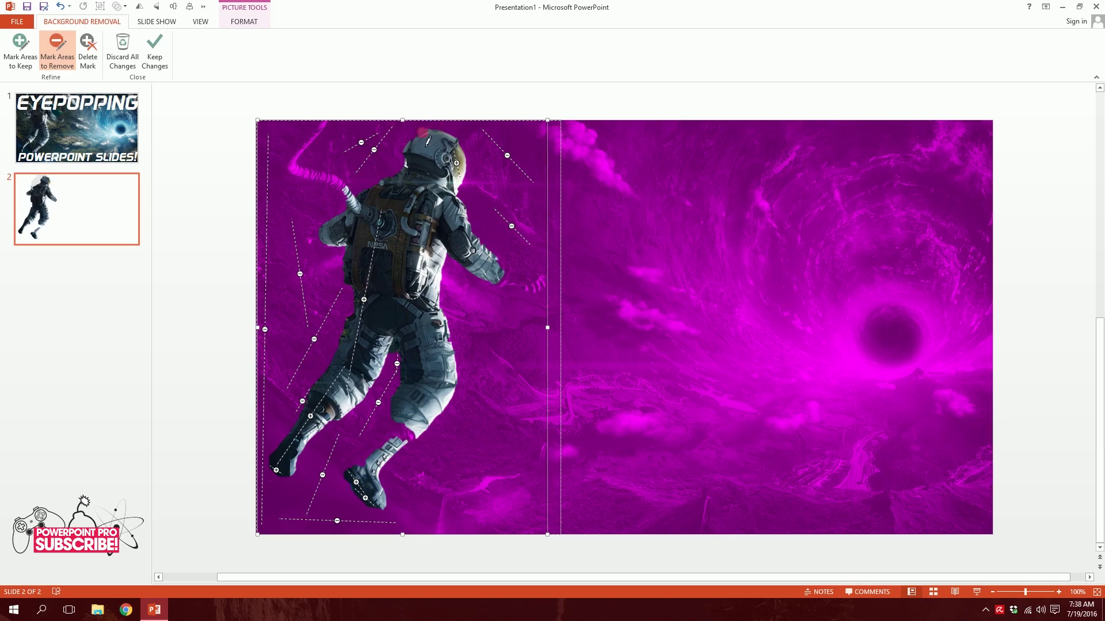
Mark the astronaut's right lower leg and the full length of the hose as areas to keep
{"action": "left_click", "coordinate": [29, 52]}
{"action": "left_click_drag", "start_coordinate": [347, 465], "coordinate": [410, 424]}
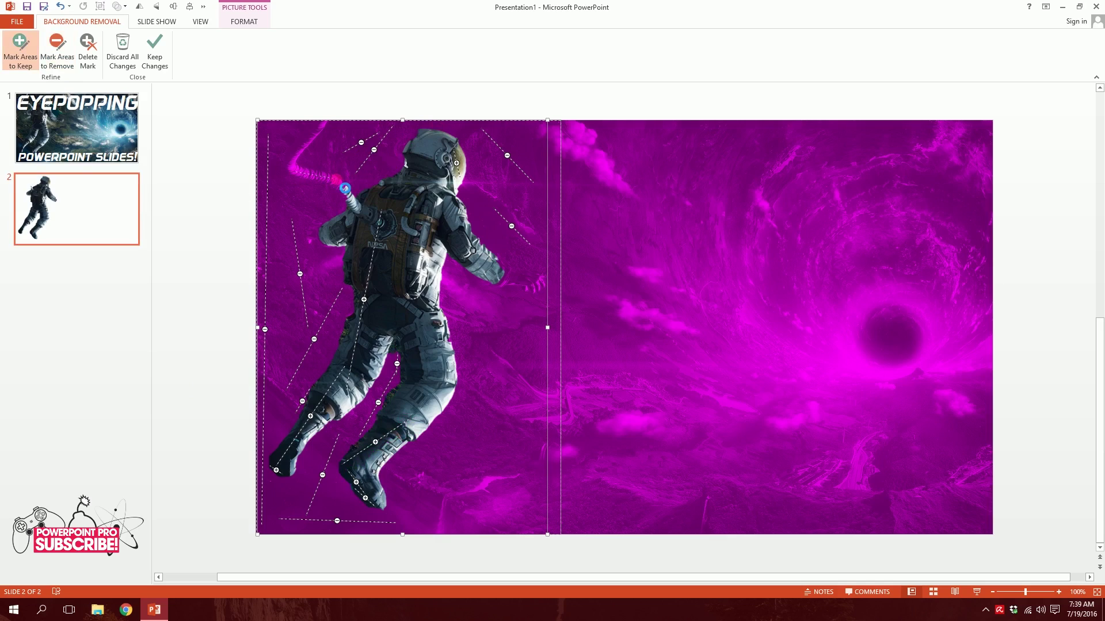
{"action": "left_click_drag", "start_coordinate": [344, 188], "coordinate": [287, 162]}
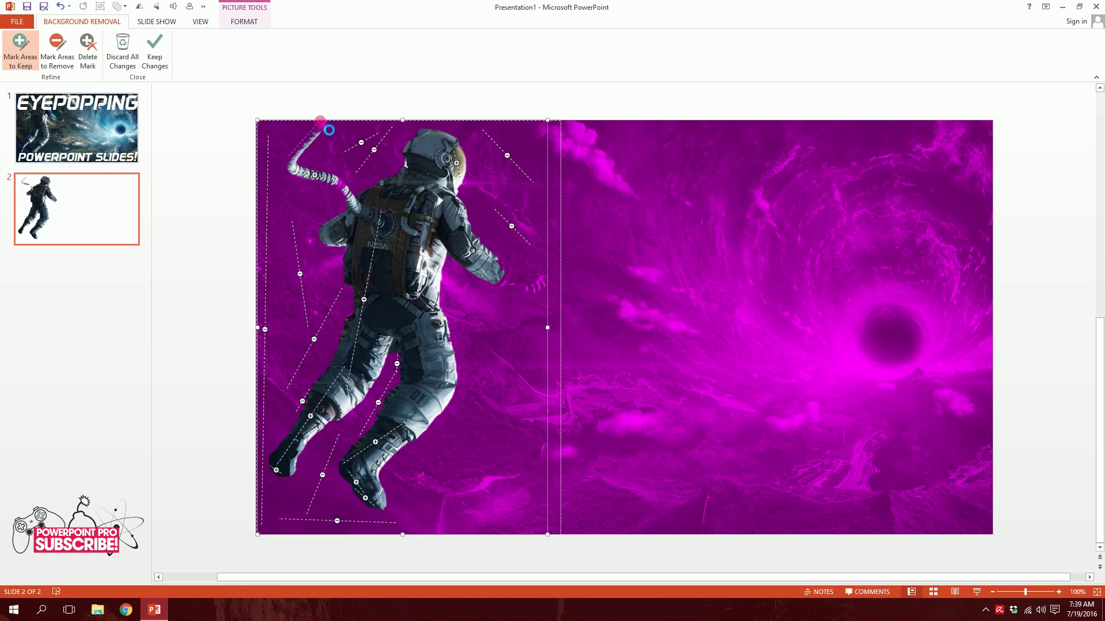
{"action": "left_click_drag", "start_coordinate": [320, 122], "coordinate": [289, 158]}
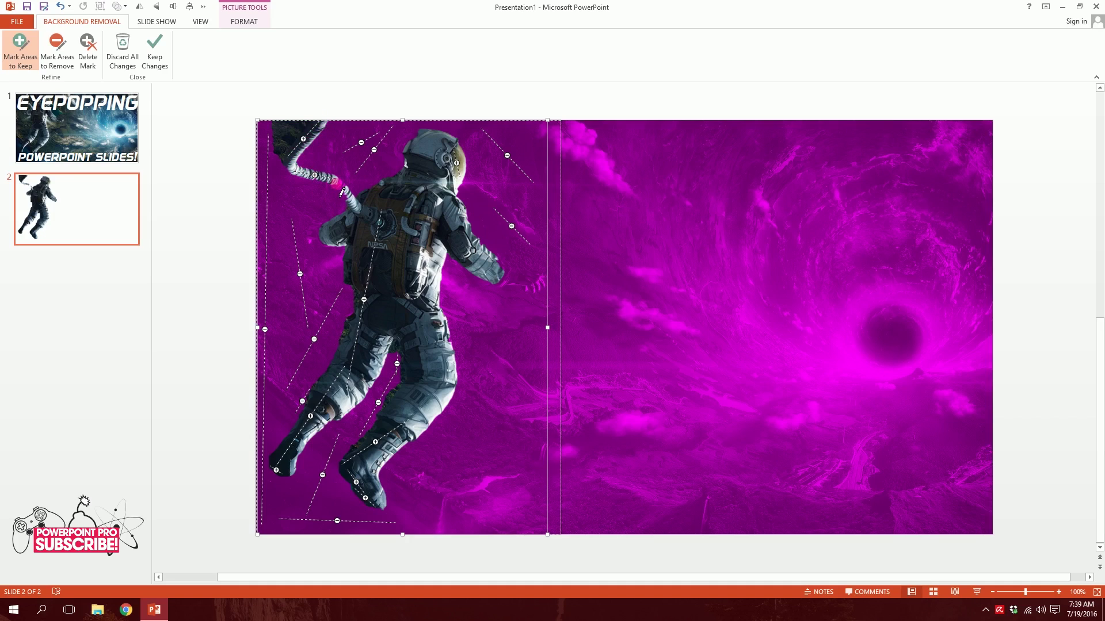
{"action": "left_click_drag", "start_coordinate": [339, 188], "coordinate": [351, 200]}
Mark the leftover background near the hose end and around the legs for removal, and keep the background removal changes
{"action": "left_click", "coordinate": [57, 50]}
{"action": "left_click_drag", "start_coordinate": [274, 143], "coordinate": [311, 120]}
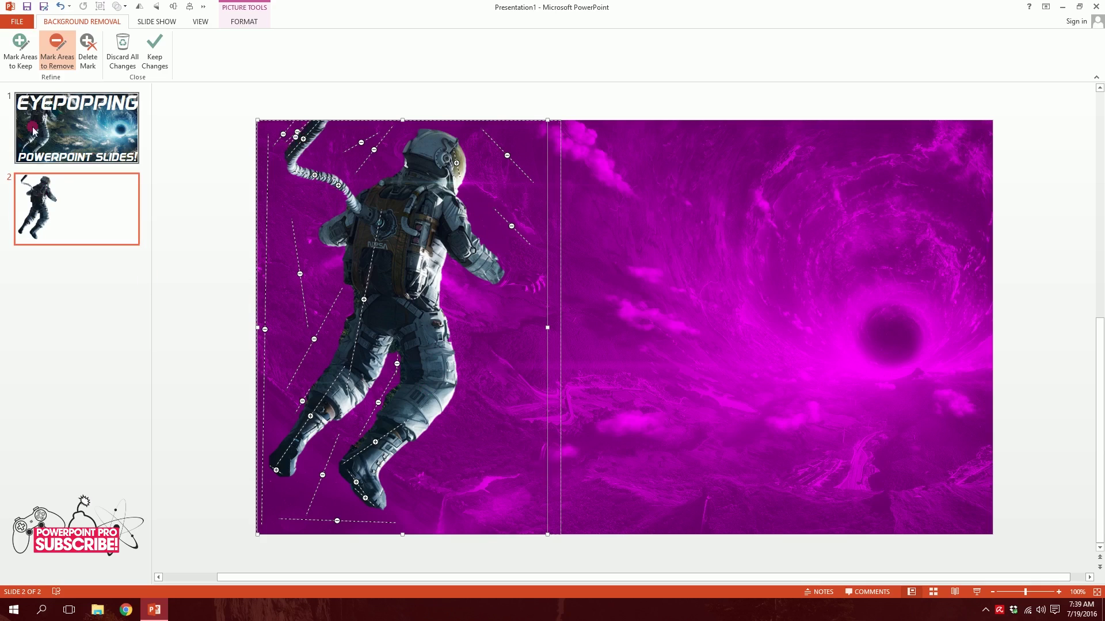
{"action": "left_click", "coordinate": [29, 51]}
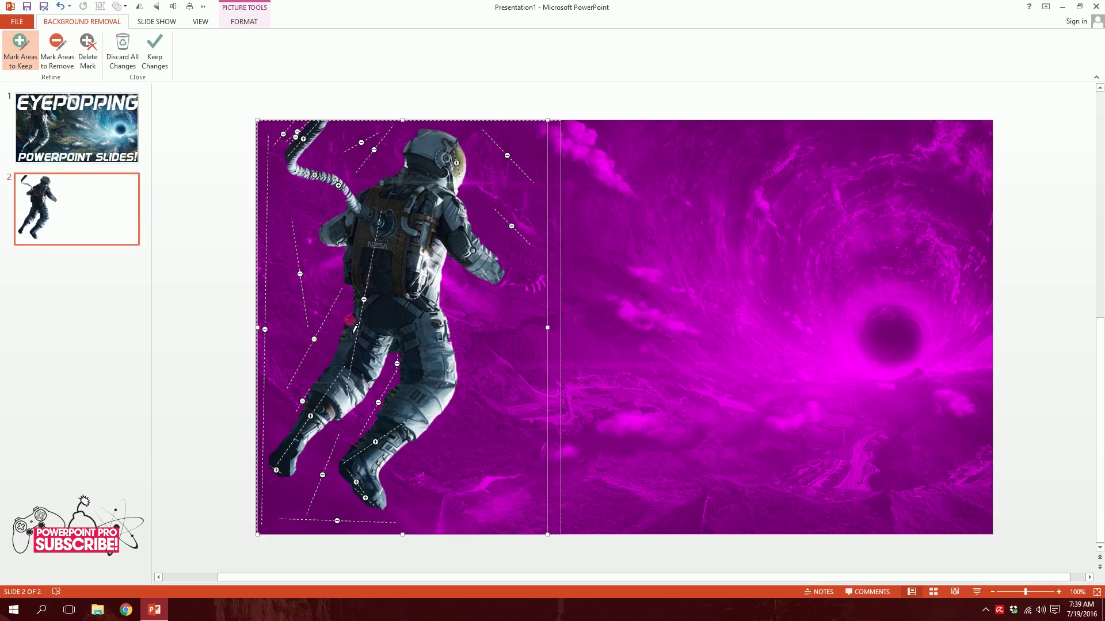
{"action": "left_click", "coordinate": [57, 49]}
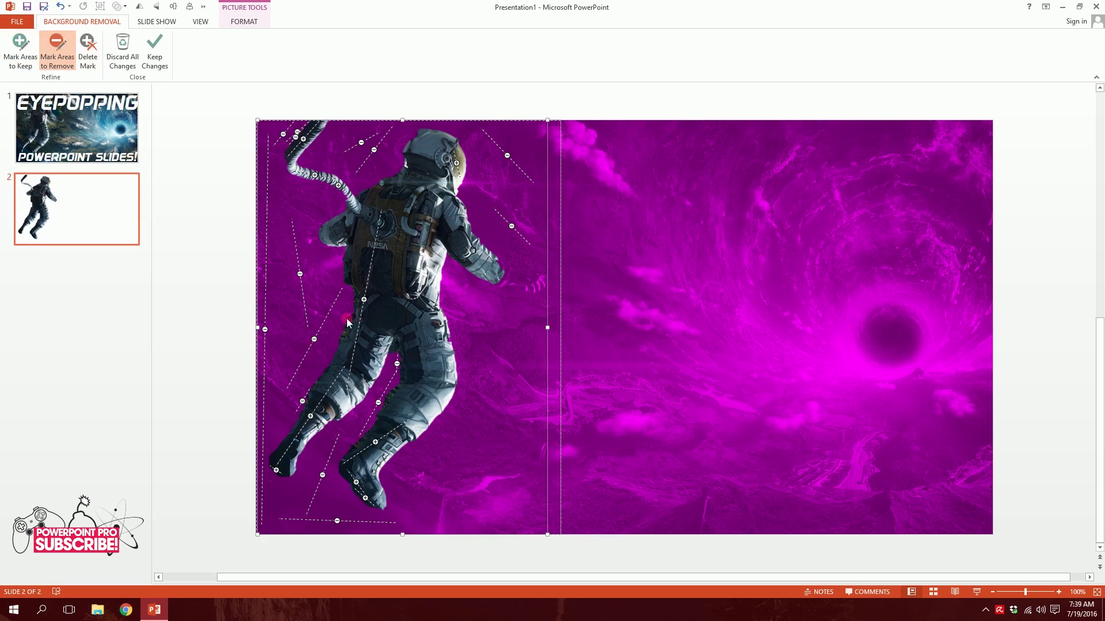
{"action": "left_click", "coordinate": [390, 392]}
{"action": "left_click", "coordinate": [355, 445]}
{"action": "left_click", "coordinate": [357, 443]}
{"action": "left_click", "coordinate": [286, 141]}
{"action": "left_click", "coordinate": [306, 127]}
{"action": "left_click", "coordinate": [154, 49]}
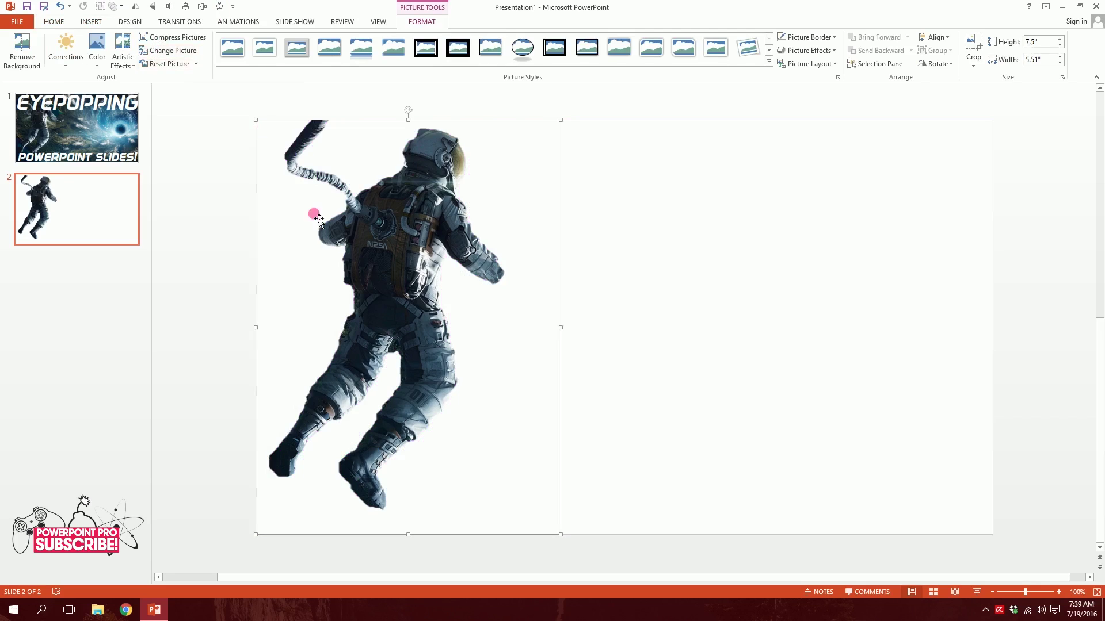
Try moving the cut-out astronaut toward the middle of slide 2 and undo the move
{"action": "left_click_drag", "start_coordinate": [387, 279], "coordinate": [557, 287]}
{"action": "key", "text": "ctrl+z"}
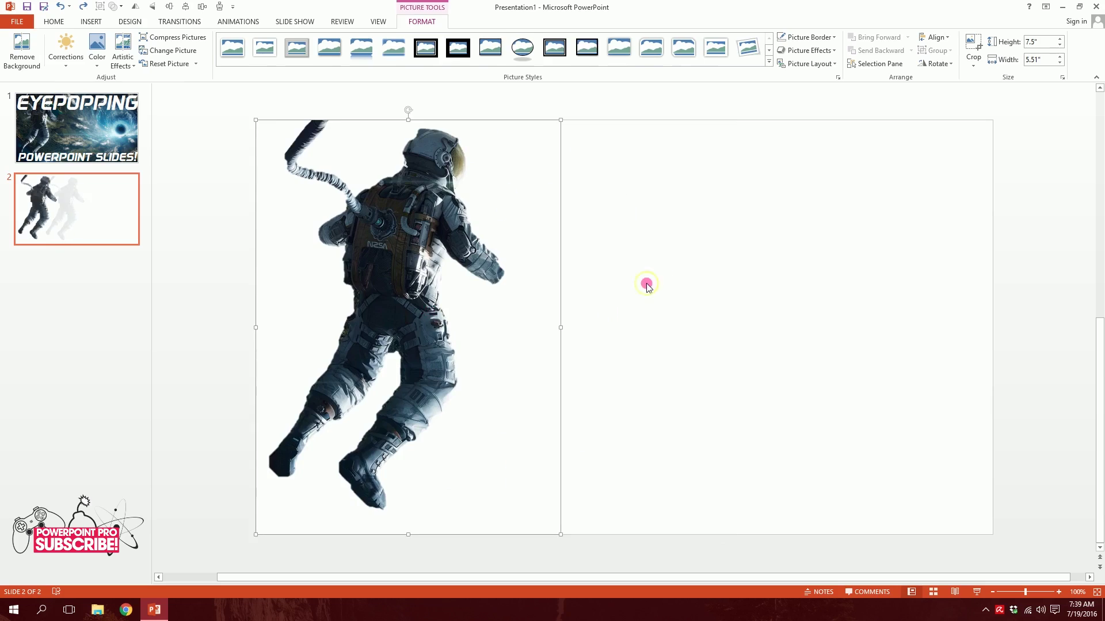
{"action": "left_click", "coordinate": [641, 352]}
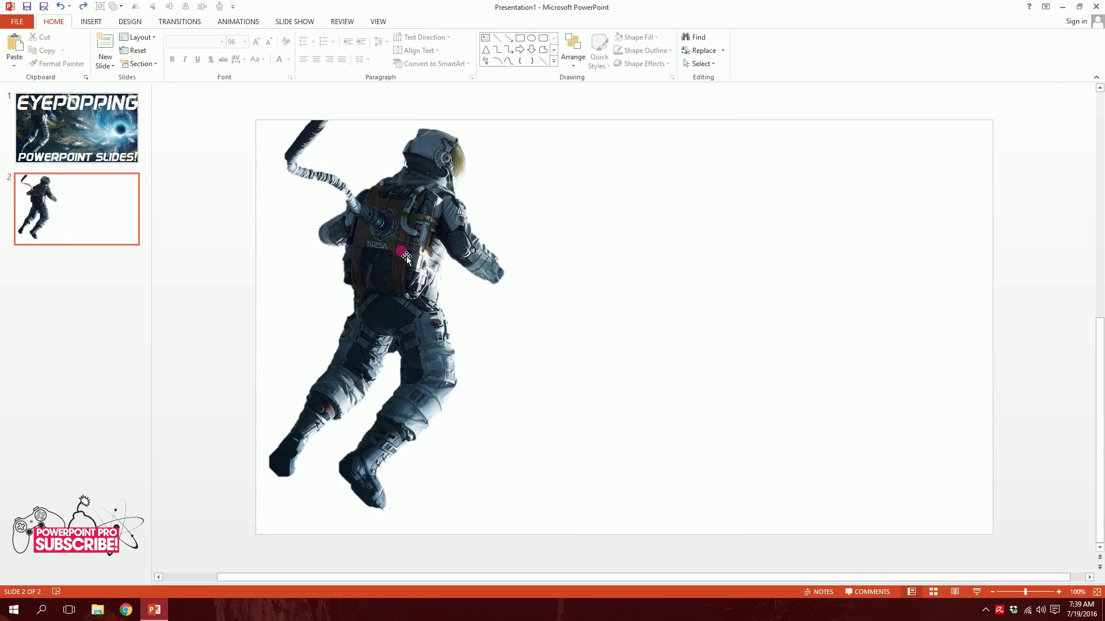
Copy the cut-out astronaut onto slide 1 in front of the title text, and delete slide 2
{"action": "left_click", "coordinate": [540, 408]}
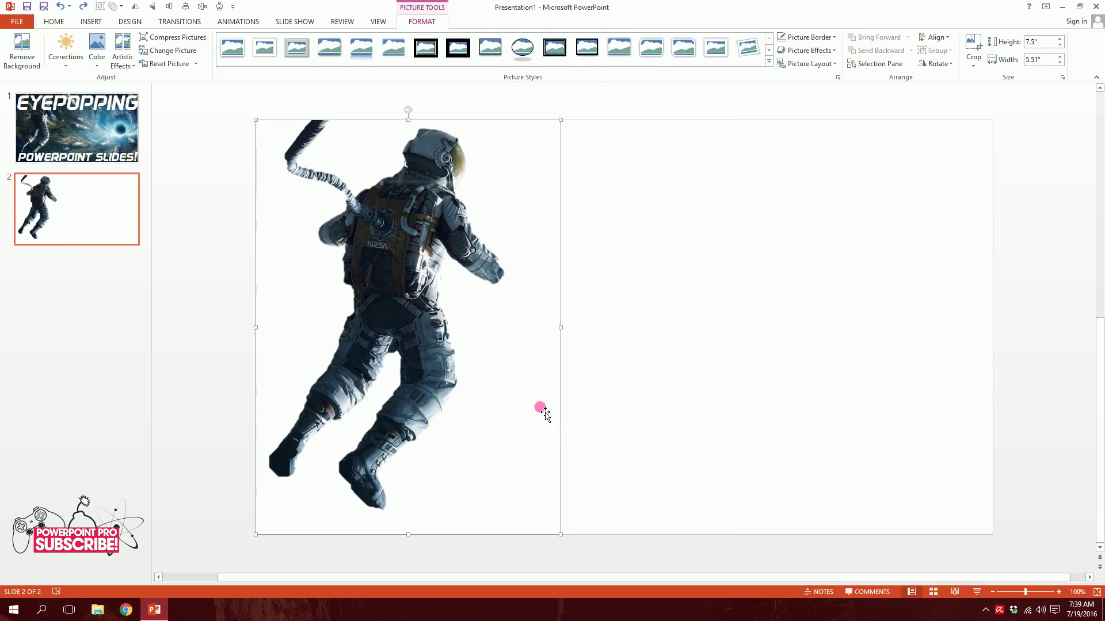
{"action": "left_click", "coordinate": [52, 143]}
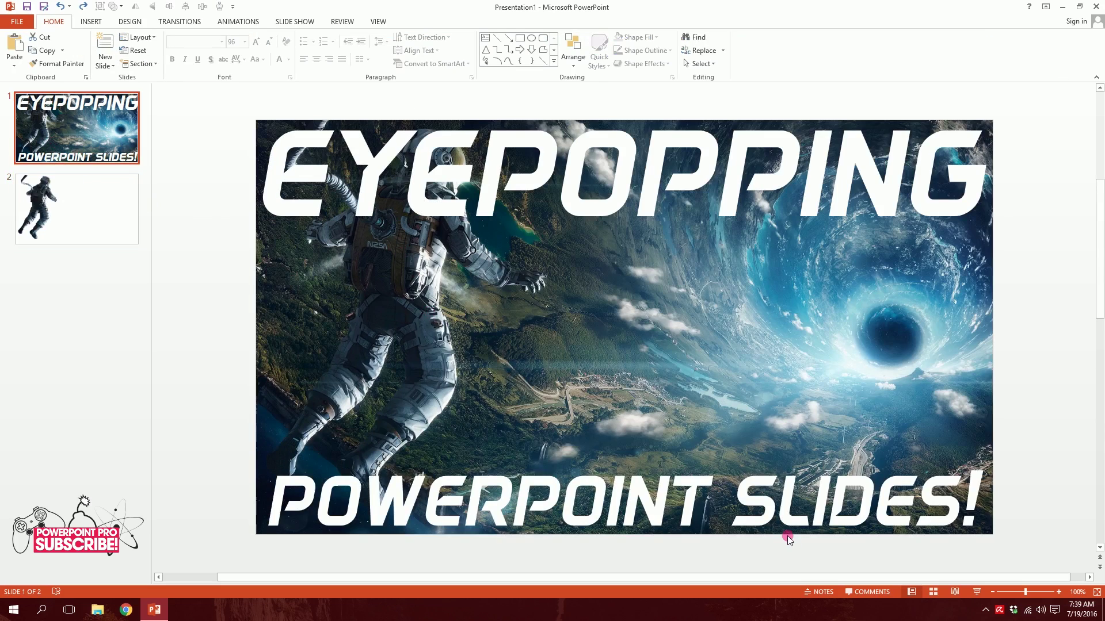
{"action": "key", "text": "ctrl+v"}
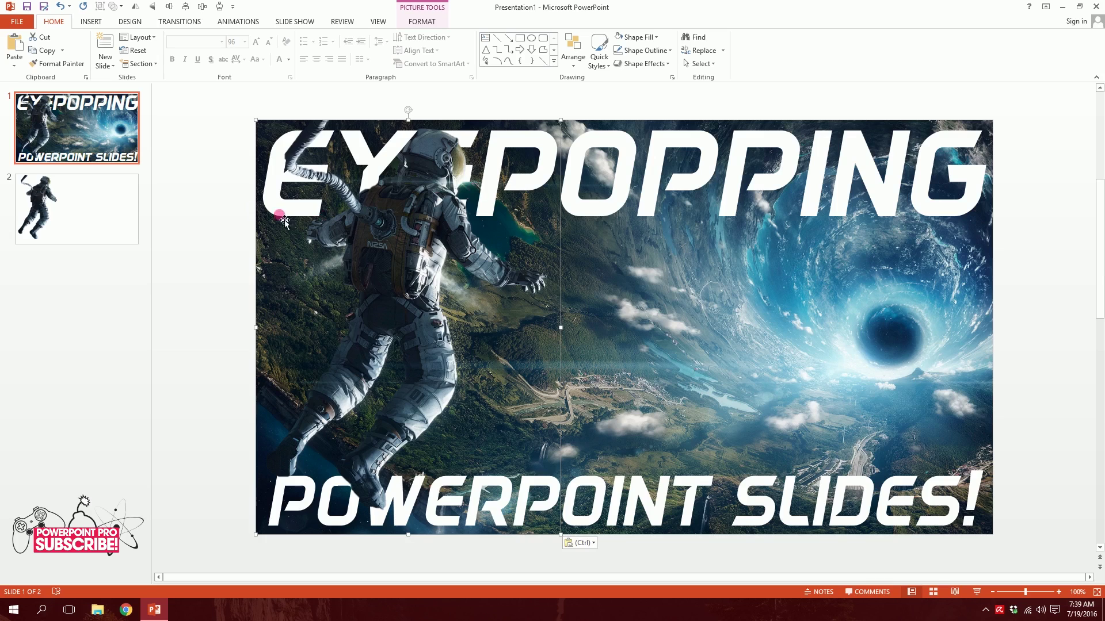
{"action": "left_click", "coordinate": [235, 199]}
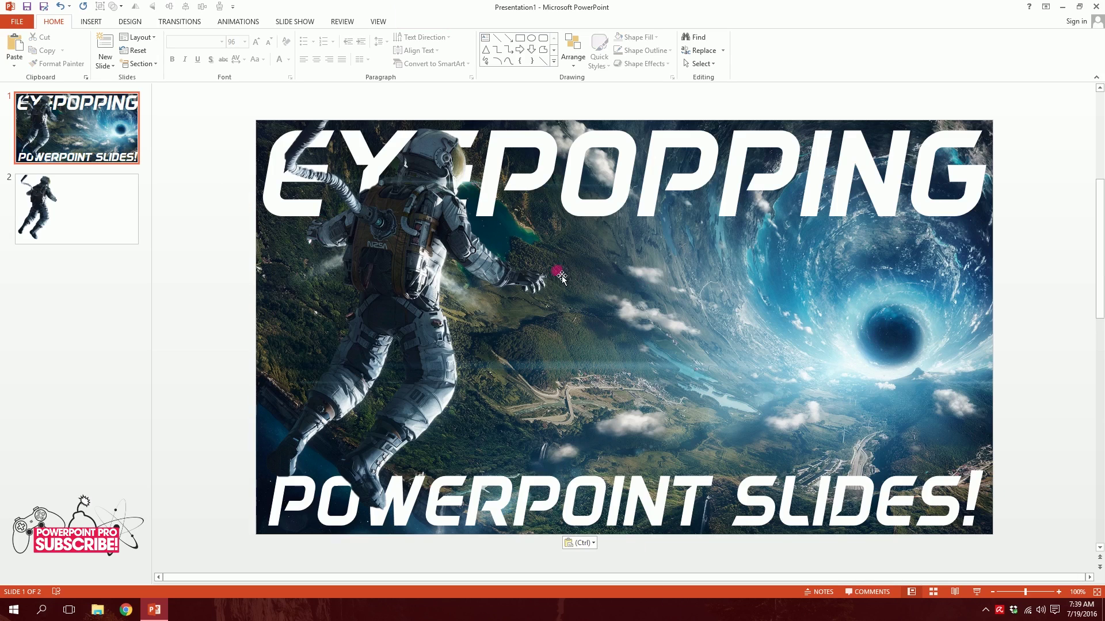
{"action": "left_click", "coordinate": [93, 217]}
{"action": "key", "text": "Delete"}
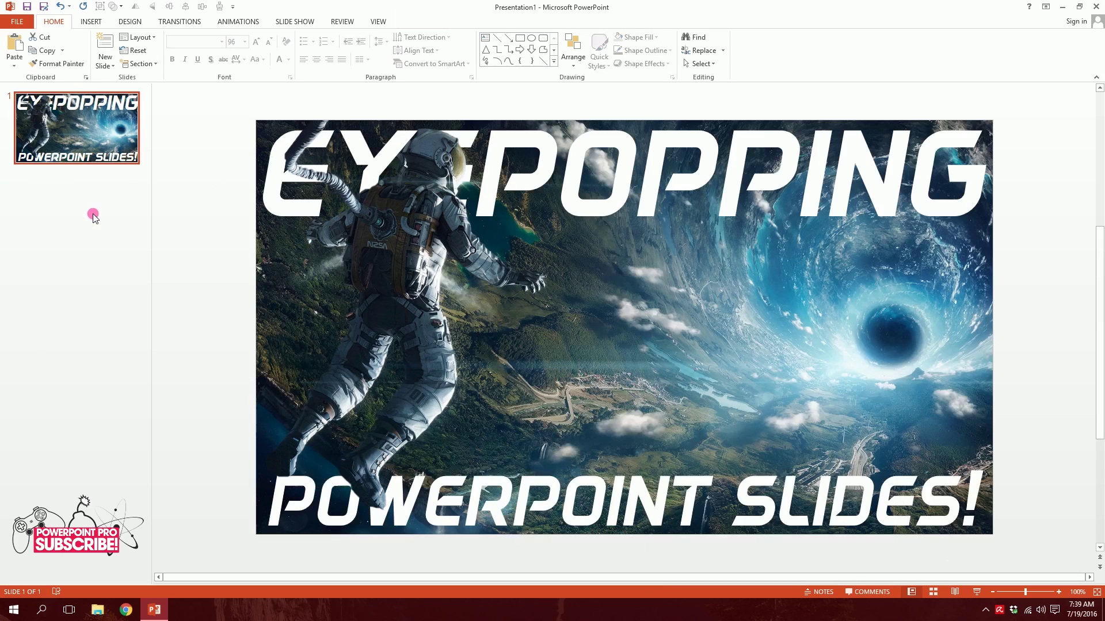